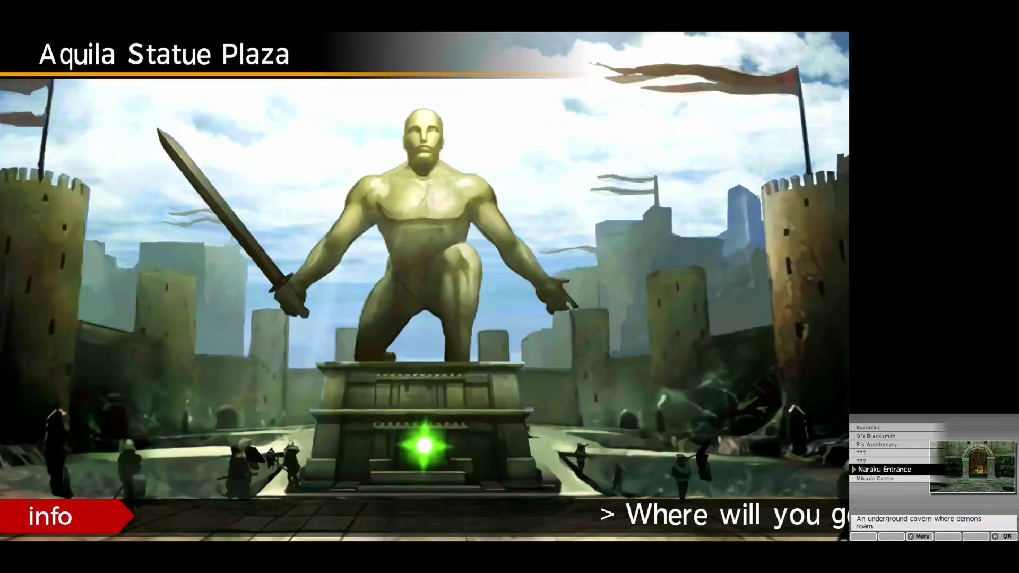
# Step: Enter the Barracks from Aquila Statue Plaza and choose to rest your head
pyautogui.press('Down')
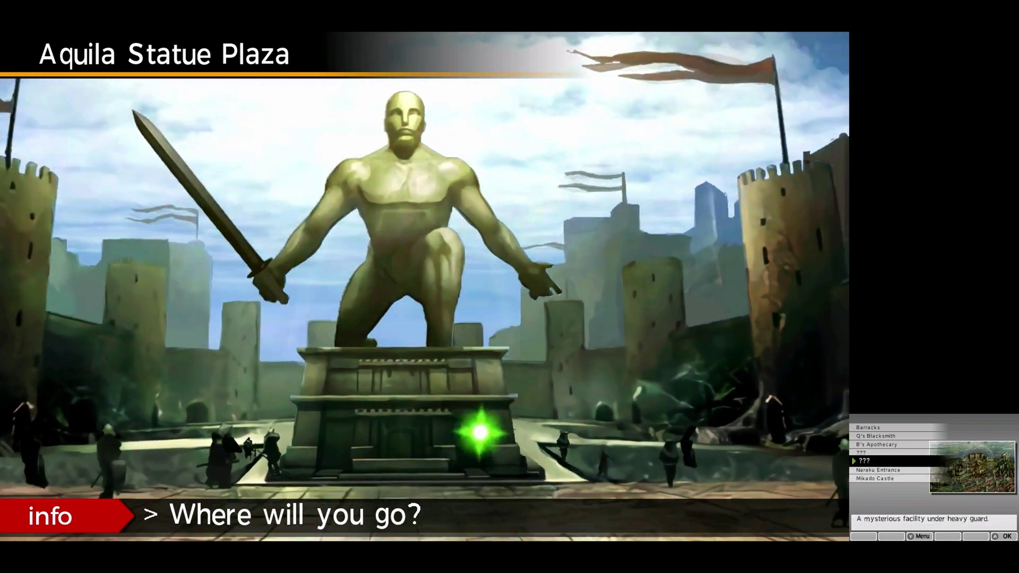
pyautogui.press('Down')
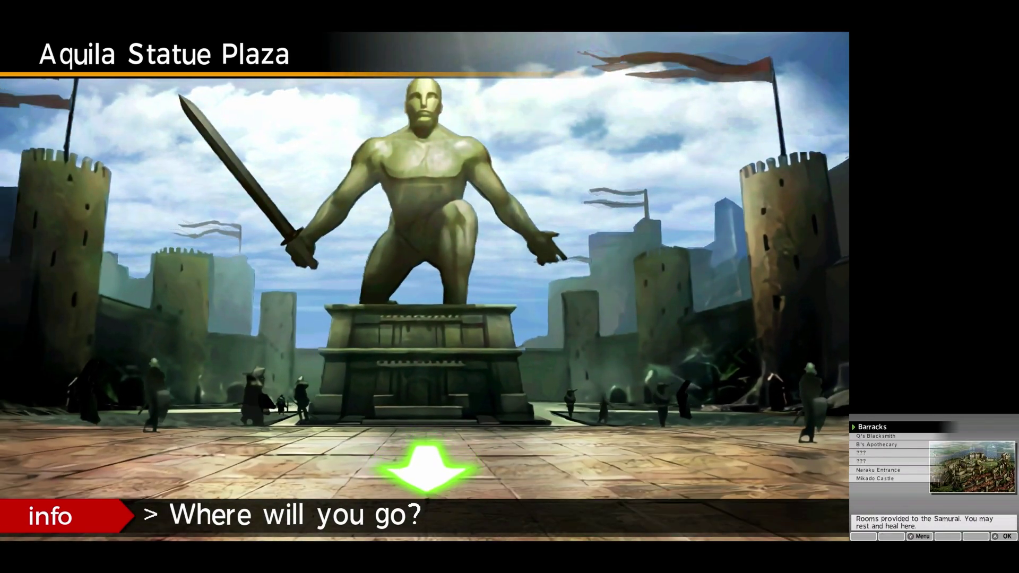
pyautogui.press('Return')
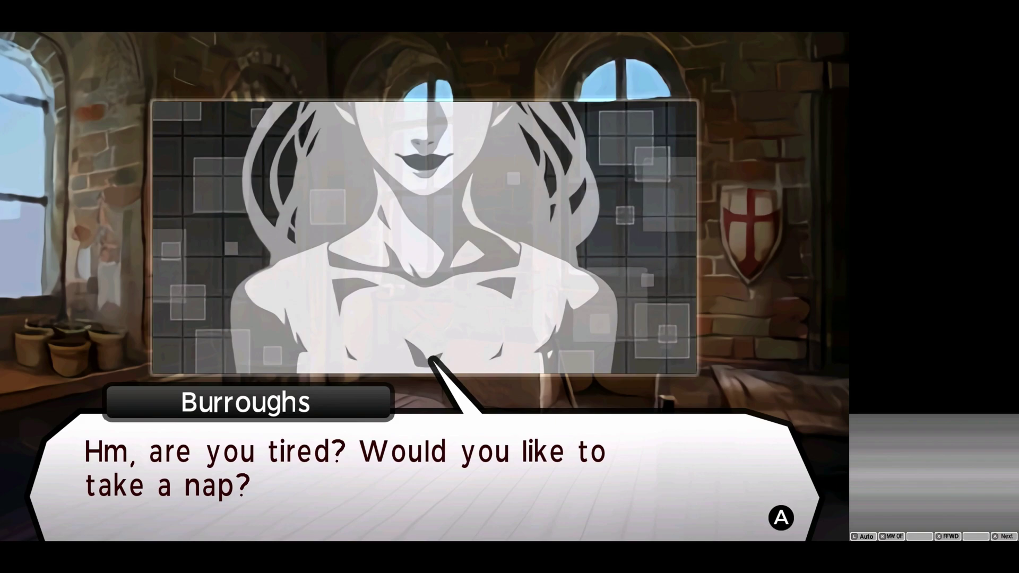
pyautogui.press('Return')
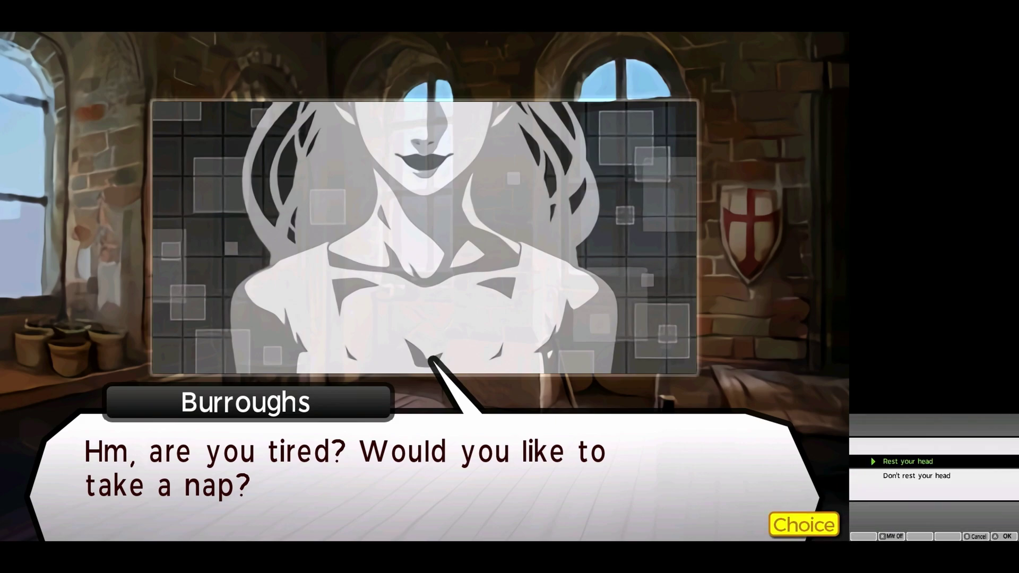
pyautogui.press('Return')
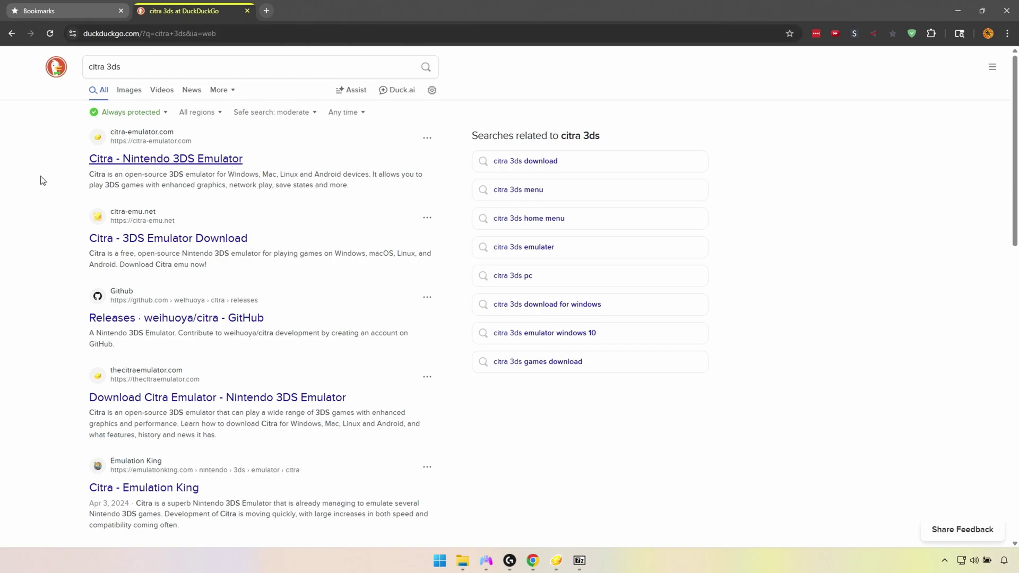
# Step: Switch to the browser, open the citra-emulator.com search result and go to the latest Citra downloads for Windows
pyautogui.click(153, 160)
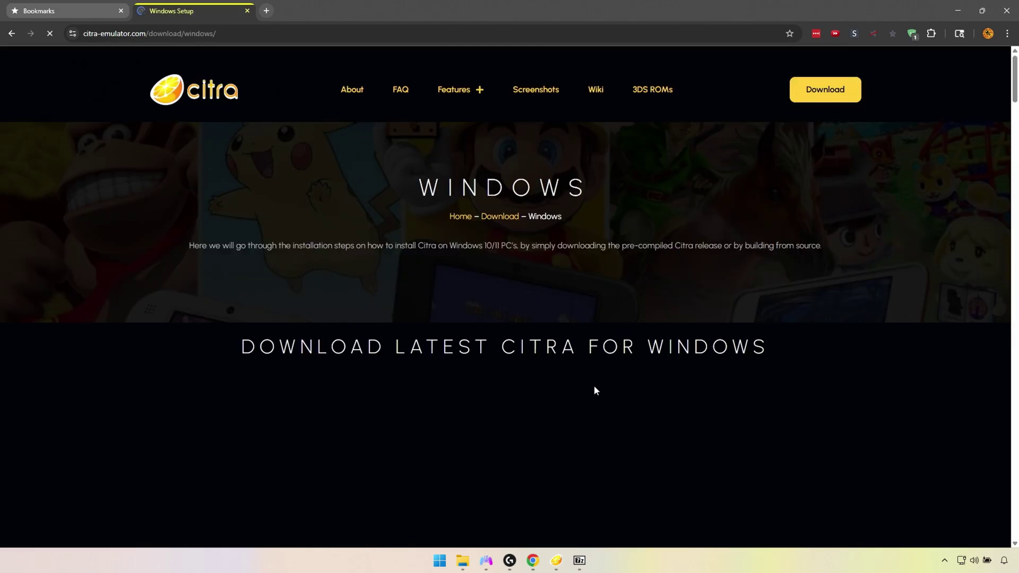
pyautogui.scroll(-2, 292, 355)
pyautogui.scroll(-2, 294, 355)
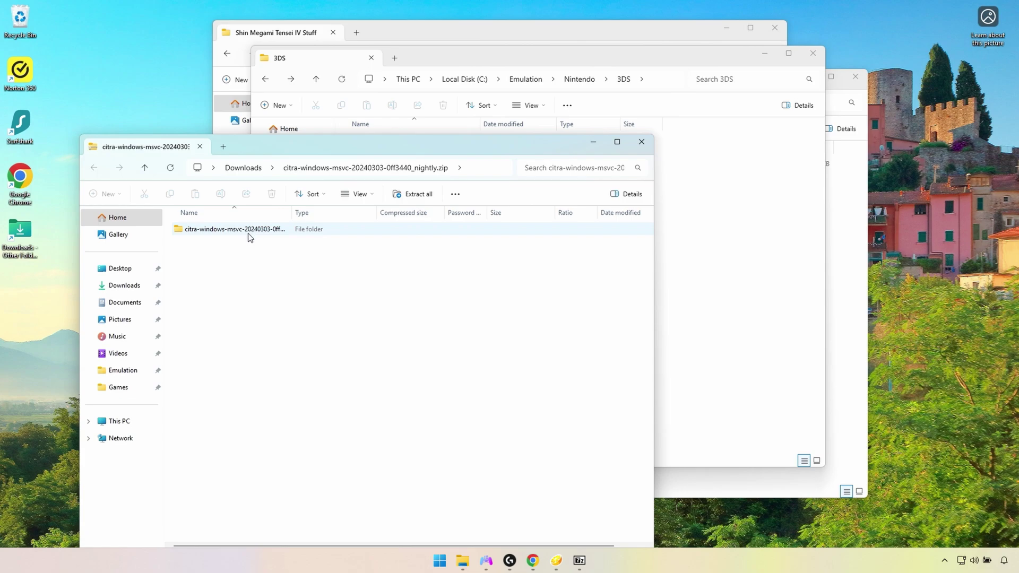
# Step: Extract the Citra nightly folder from its downloaded zip archive into the Nintendo 3DS emulation folder
pyautogui.click(717, 289)
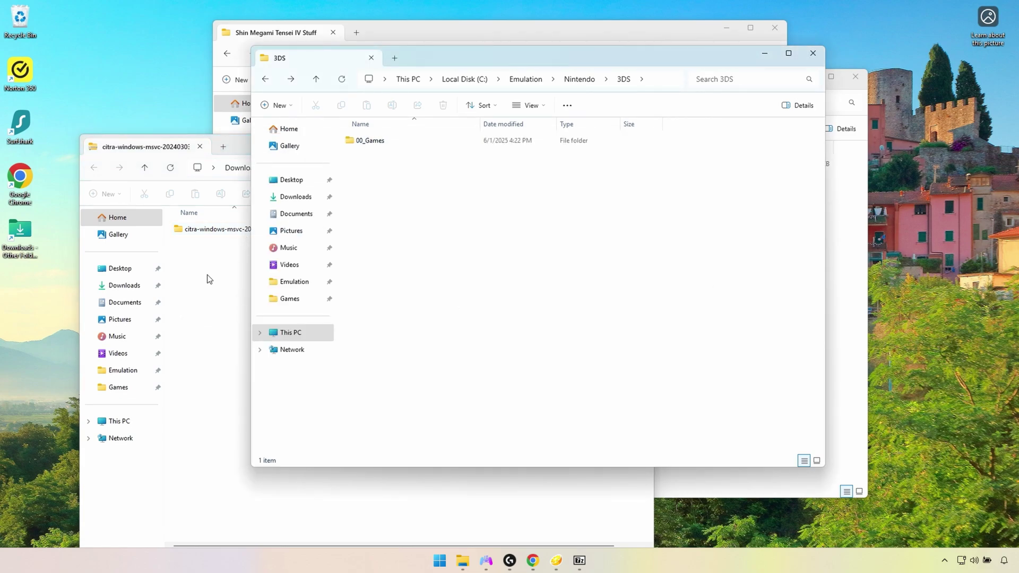
pyautogui.moveTo(234, 148); pyautogui.dragTo(187, 190)
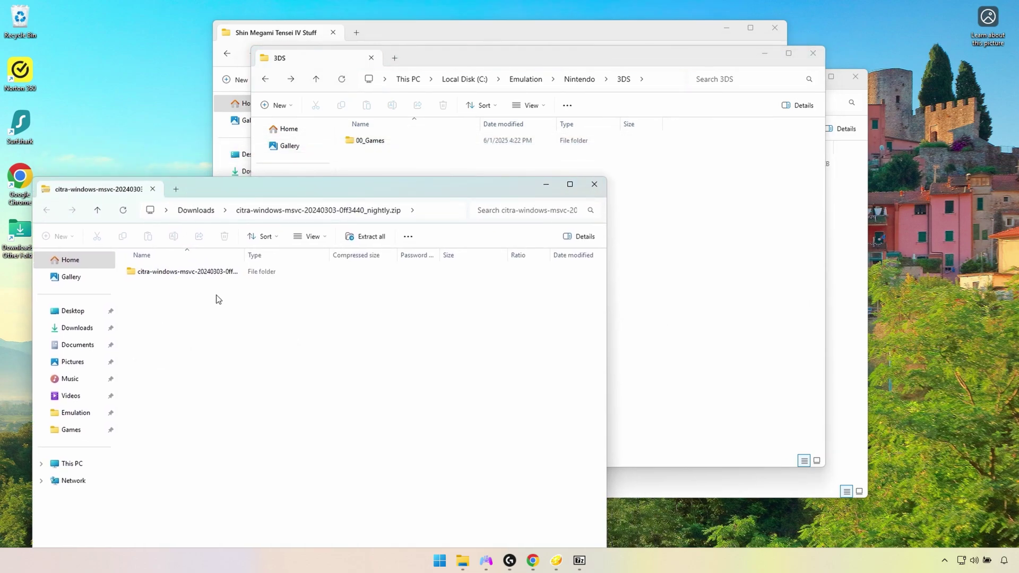
pyautogui.moveTo(215, 275); pyautogui.dragTo(576, 320)
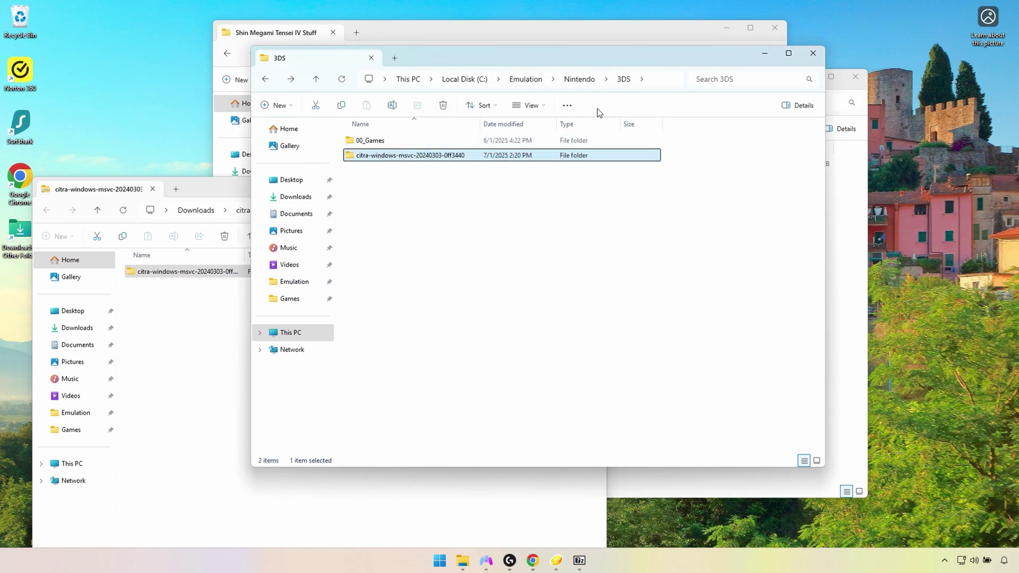
# Step: Open the extracted Citra folder and launch citra-qt.exe
pyautogui.click(357, 196)
pyautogui.hotkey('alt', 'Right')
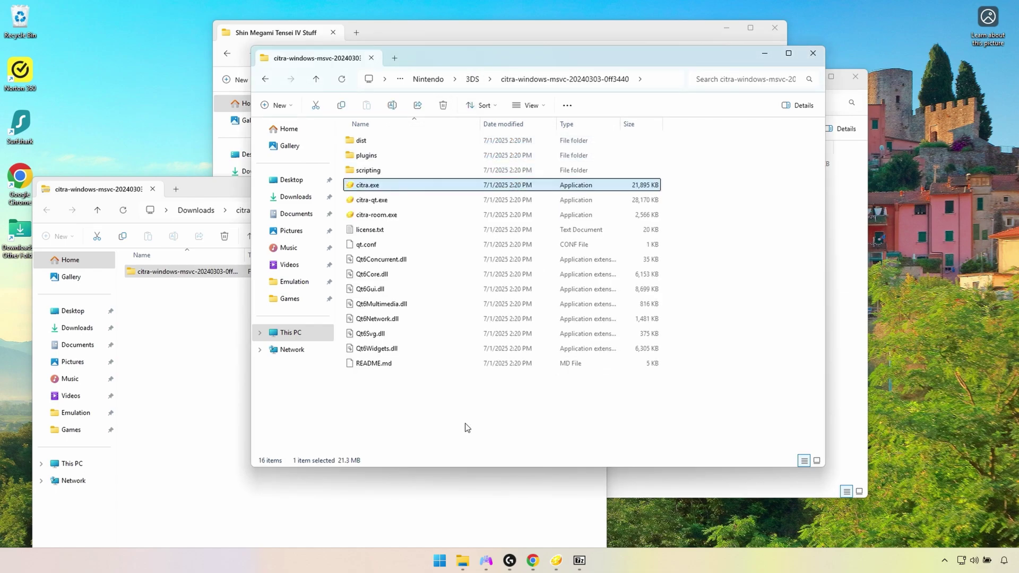
pyautogui.doubleClick(382, 201)
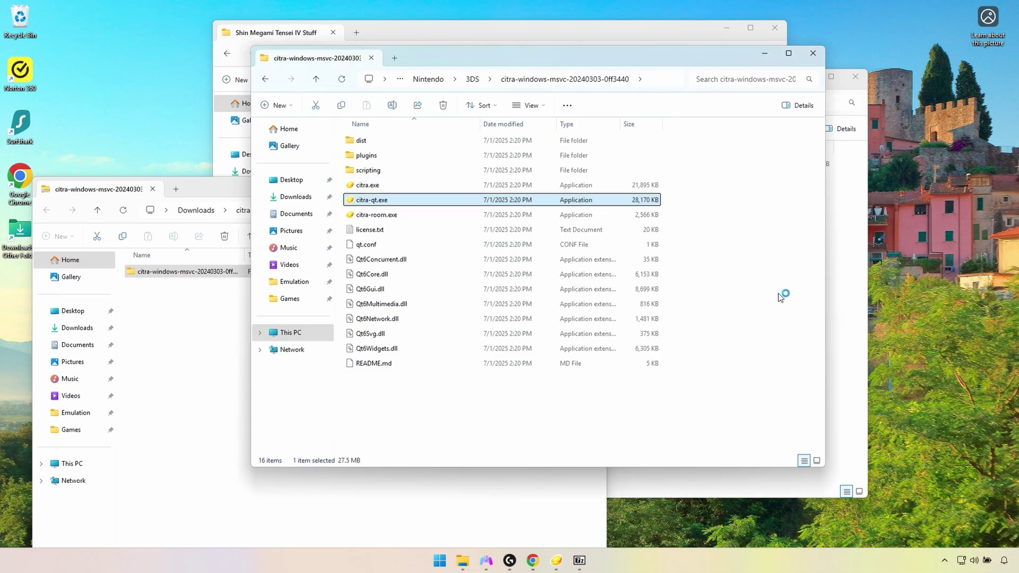
# Step: Create a shortcut to citra-qt.exe in the same folder, rename it "Citra 3DS Emulator" and launch it
pyautogui.keyDown('ctrl'); pyautogui.click(386, 202); pyautogui.keyUp('ctrl')
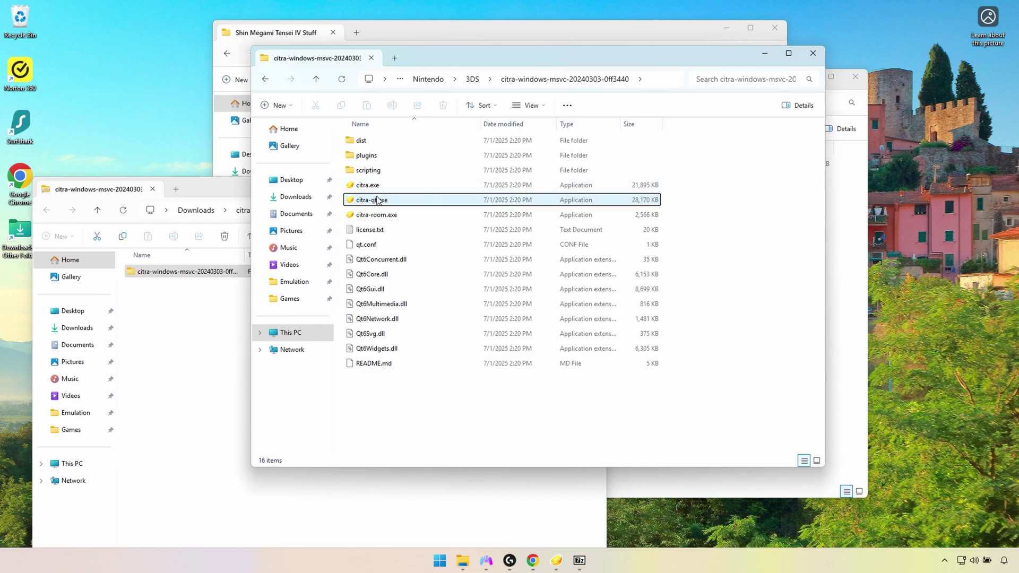
pyautogui.moveTo(386, 203); pyautogui.dragTo(475, 444)
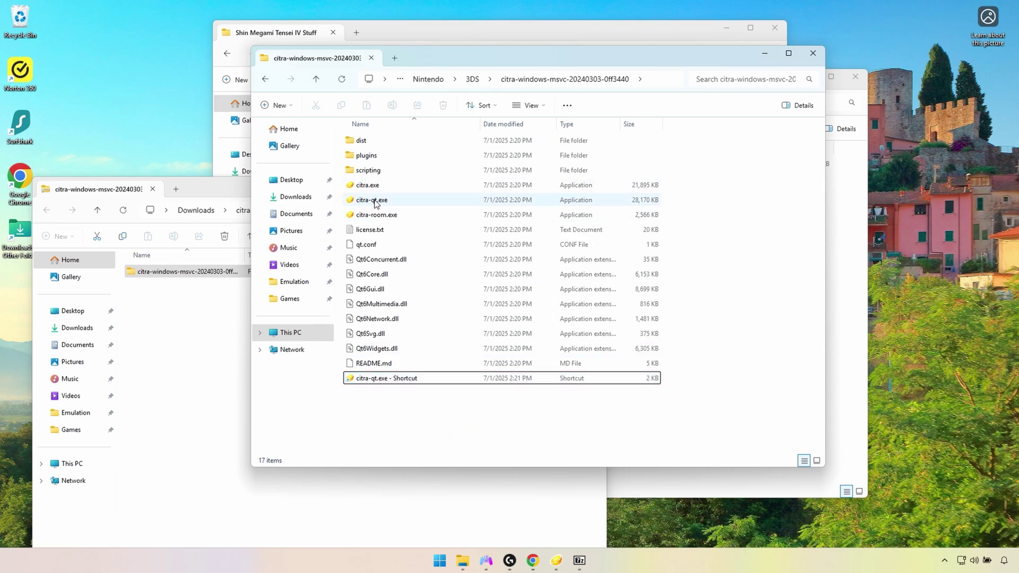
pyautogui.press('F2')
pyautogui.write('3DS Emulator')
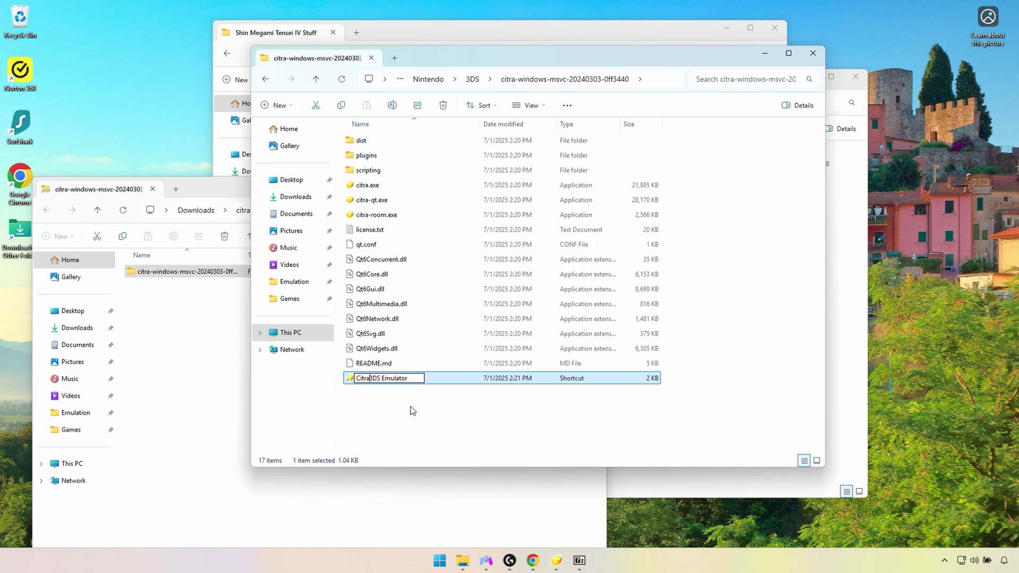
pyautogui.write('Citra')
pyautogui.press('Return')
pyautogui.press('Return')
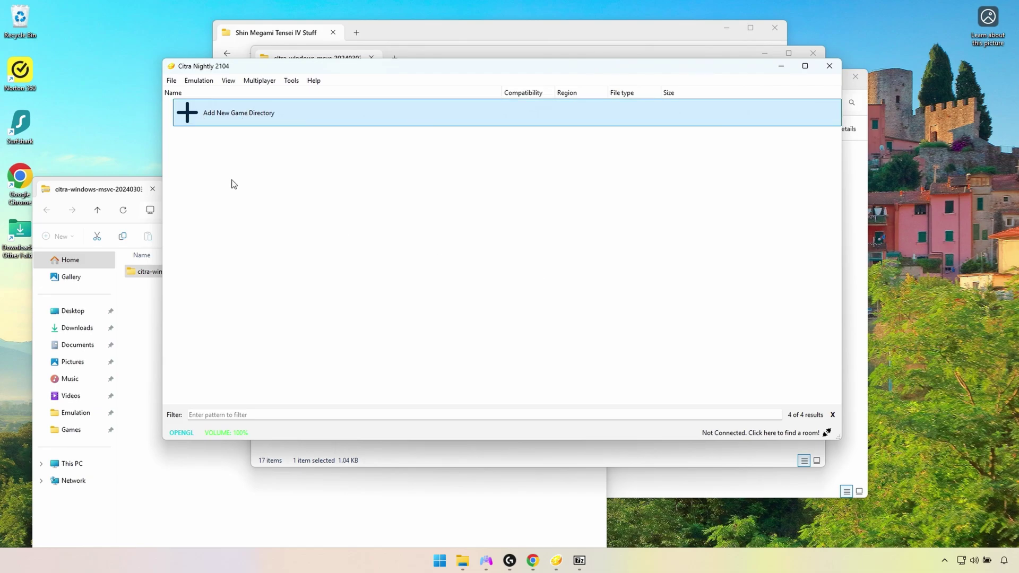
# Step: Add the 00_Games folder inside 3DS as a game directory and launch Shin Megami Tensei IV
pyautogui.doubleClick(299, 161)
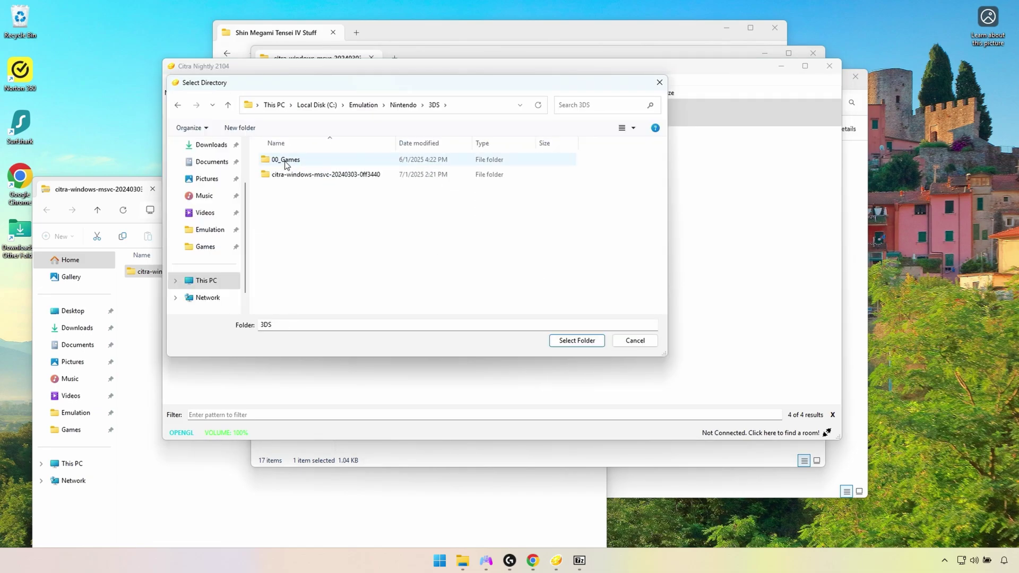
pyautogui.doubleClick(391, 177)
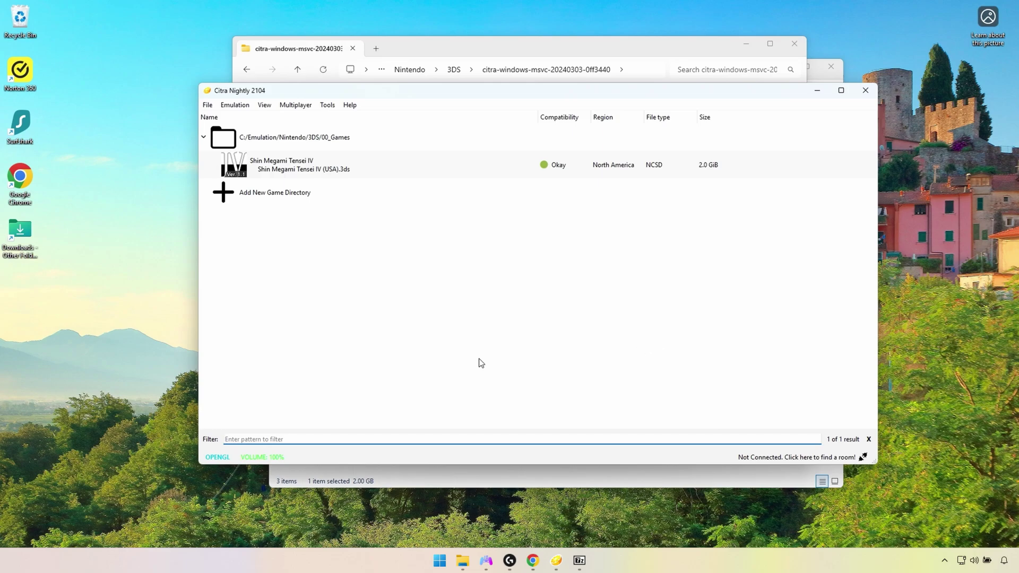
pyautogui.doubleClick(382, 169)
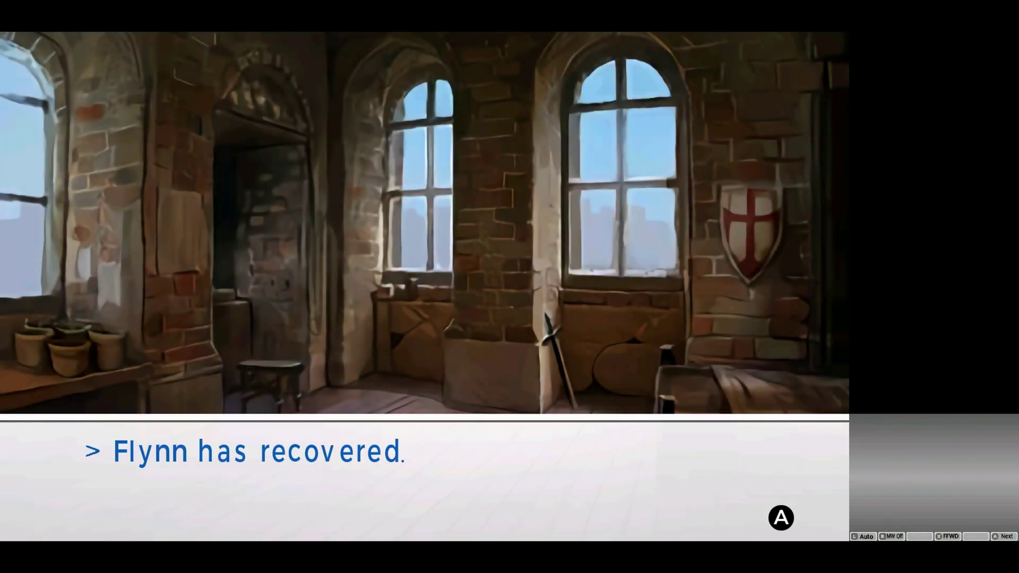
# Step: Dismiss the recovery message and look through the destinations at Aquila Statue Plaza
pyautogui.press('a')
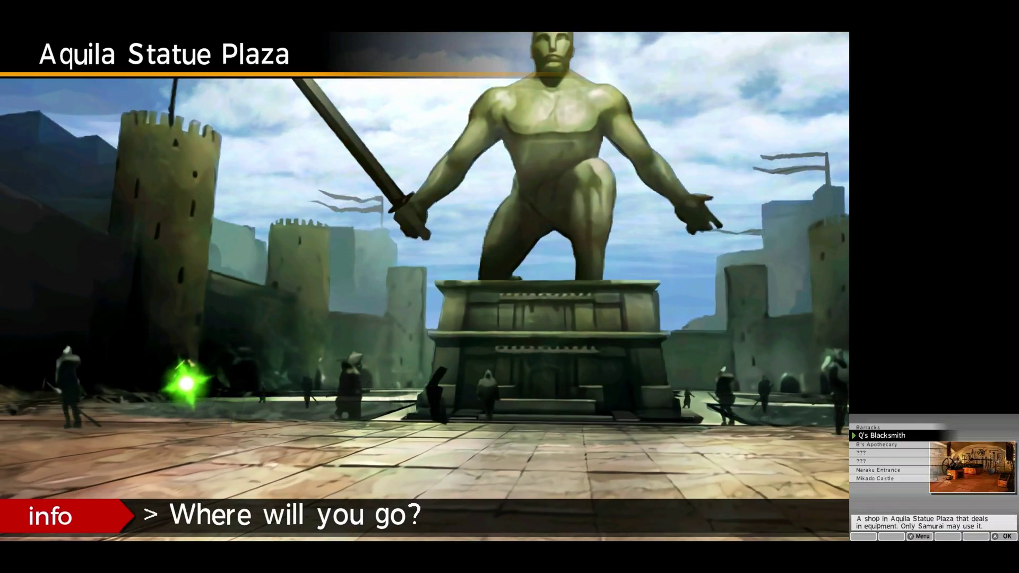
pyautogui.press('Up')
pyautogui.press('Up')
pyautogui.press('Up')
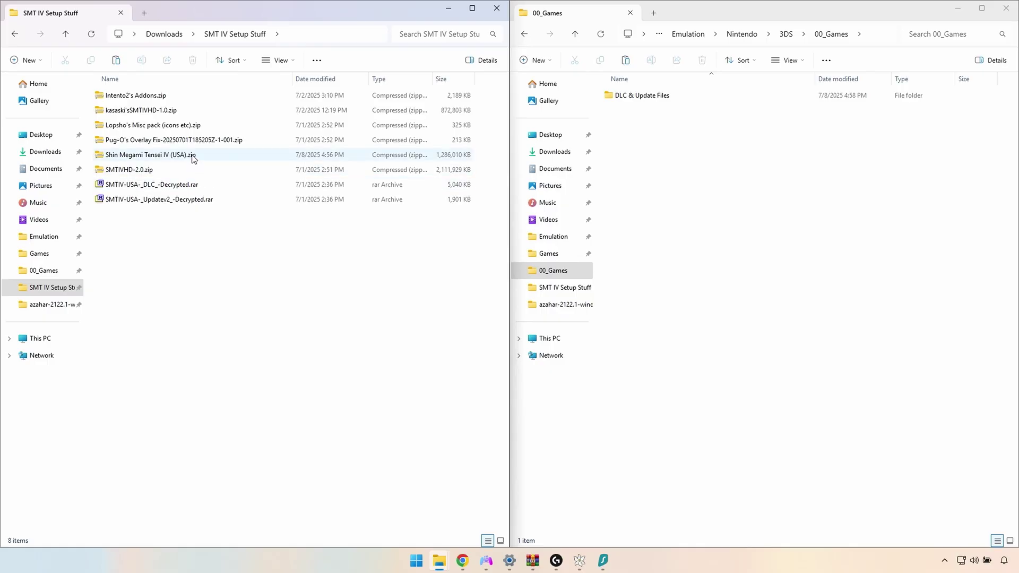
# Step: Copy Shin Megami Tensei IV (USA).3ds from the downloaded setup files into the 00_Games folder and launch the game in Citra
pyautogui.doubleClick(191, 155)
pyautogui.moveTo(179, 97); pyautogui.dragTo(760, 198)
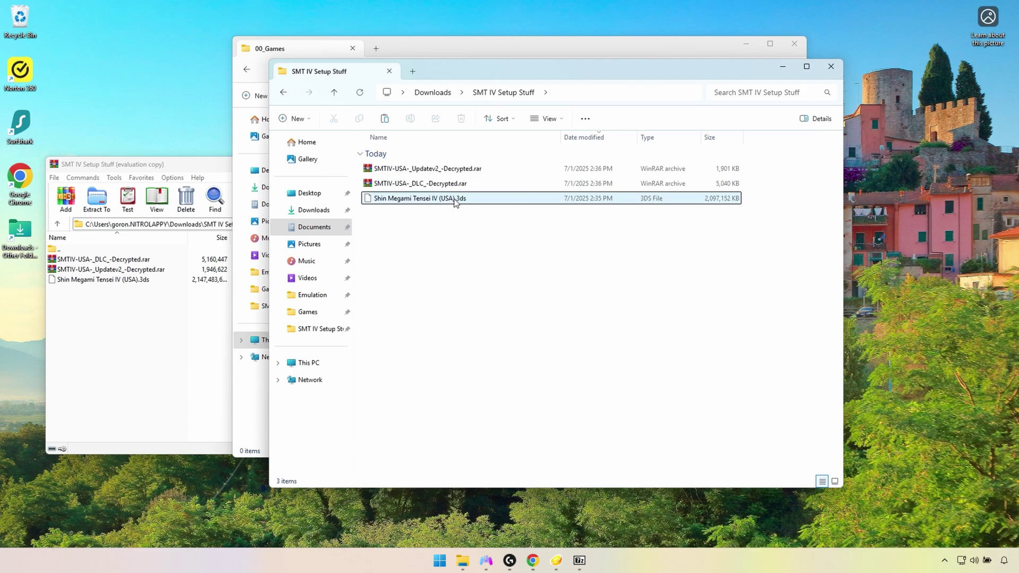
pyautogui.moveTo(448, 201); pyautogui.dragTo(419, 163)
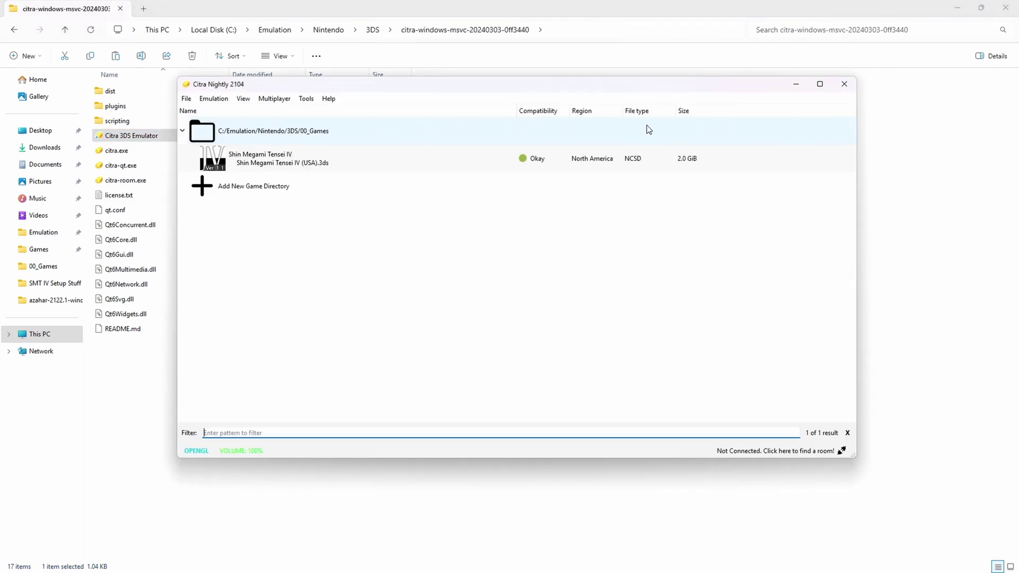
pyautogui.doubleClick(371, 158)
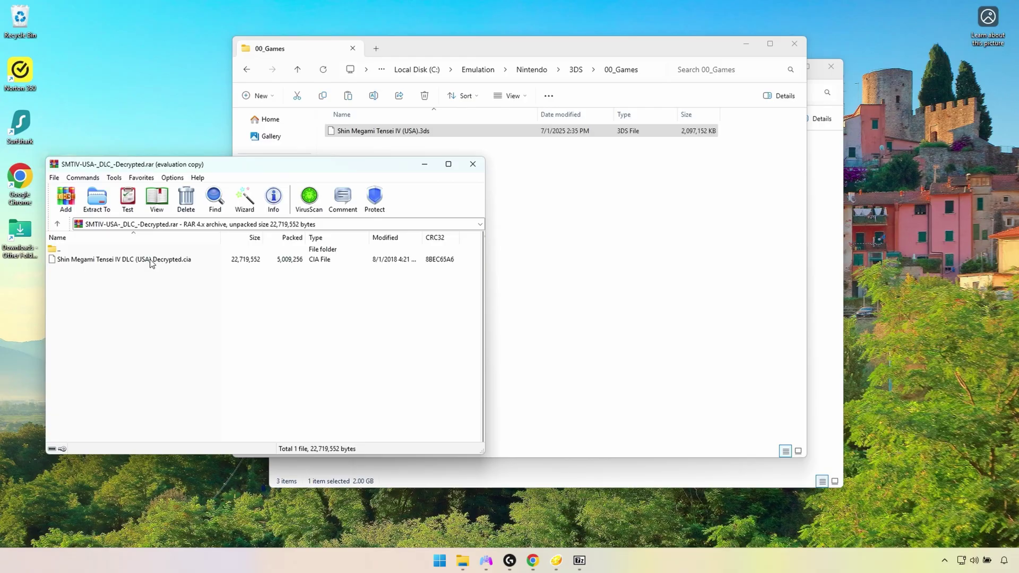
# Step: Extract the decrypted DLC and Update CIA files for Shin Megami Tensei IV from their archives into 00_Games
pyautogui.moveTo(150, 260); pyautogui.dragTo(731, 286)
pyautogui.moveTo(630, 267); pyautogui.dragTo(630, 268)
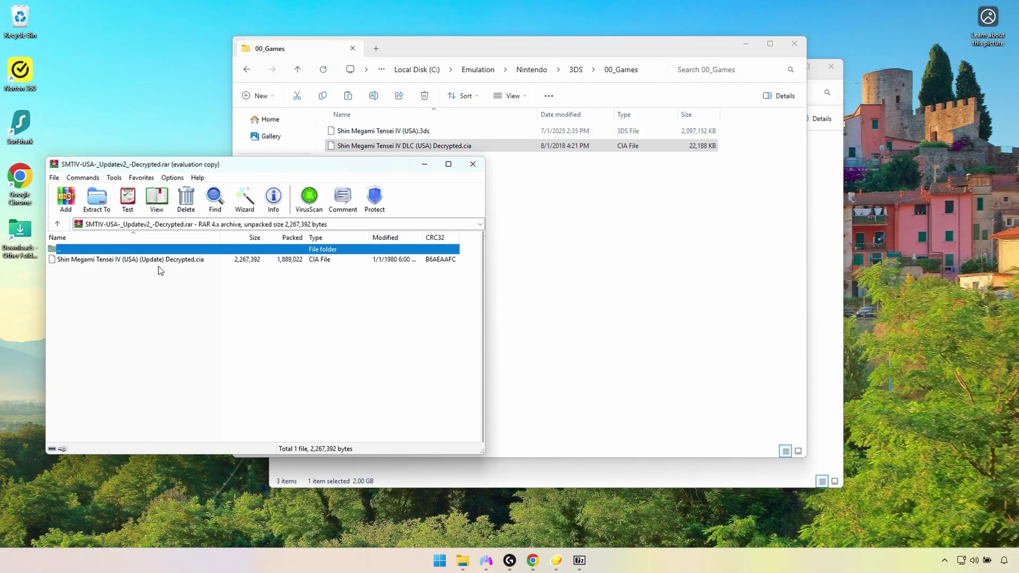
pyautogui.moveTo(169, 260); pyautogui.dragTo(621, 292)
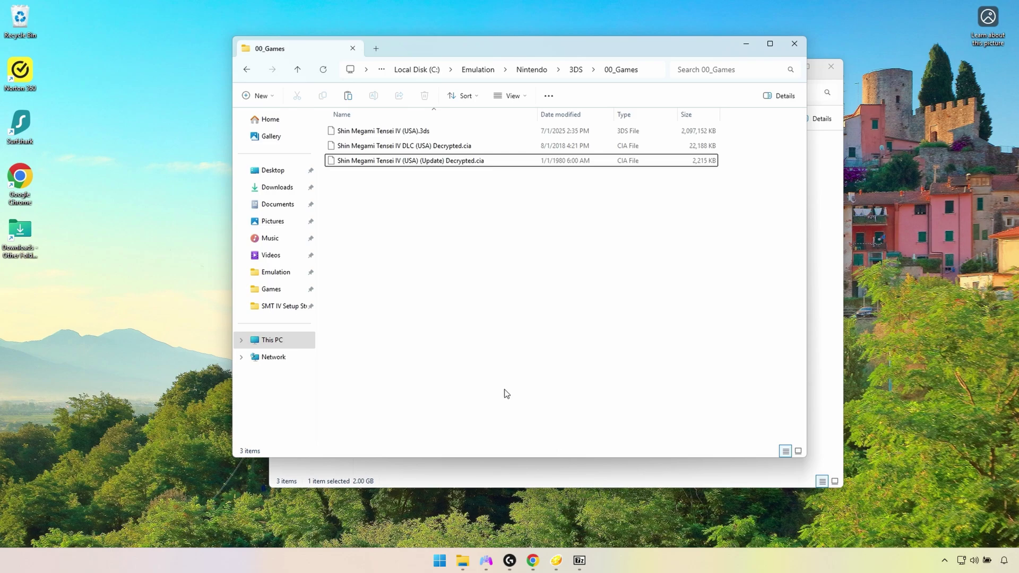
# Step: Return to the Citra folder, start the emulator from its shortcut and boot Shin Megami Tensei IV
pyautogui.hotkey('alt', 'Left')
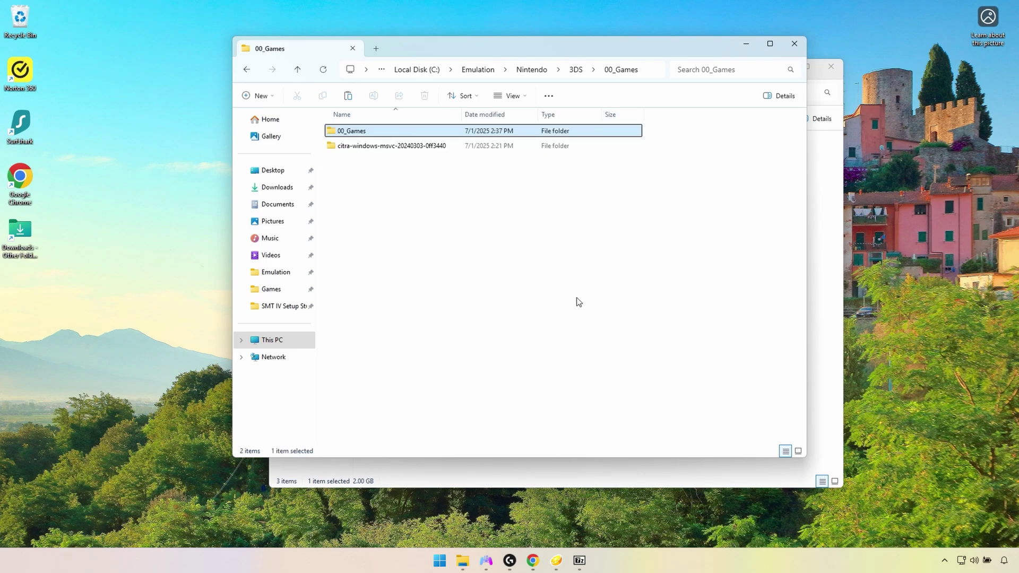
pyautogui.doubleClick(366, 145)
pyautogui.doubleClick(375, 176)
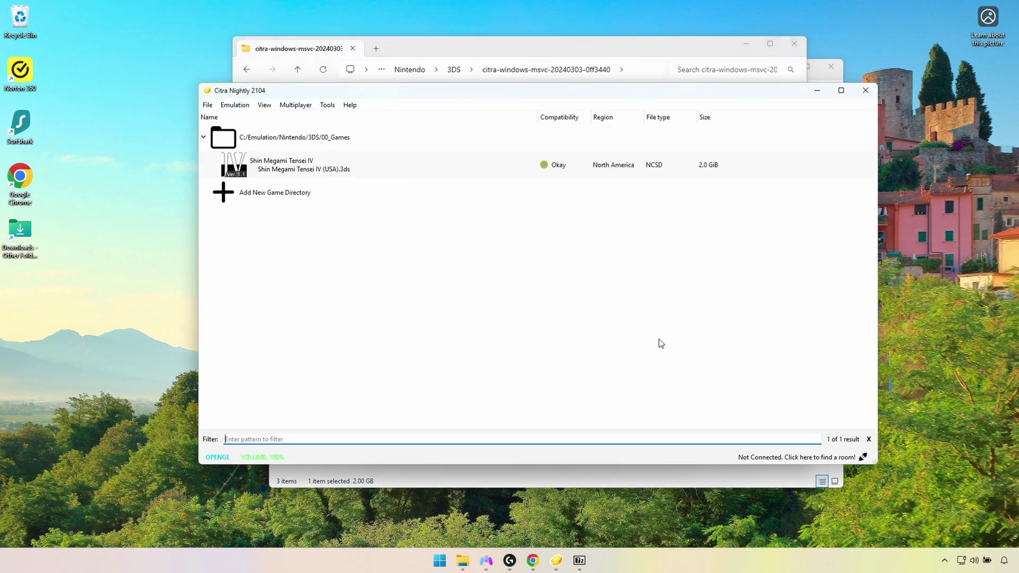
pyautogui.click(292, 171)
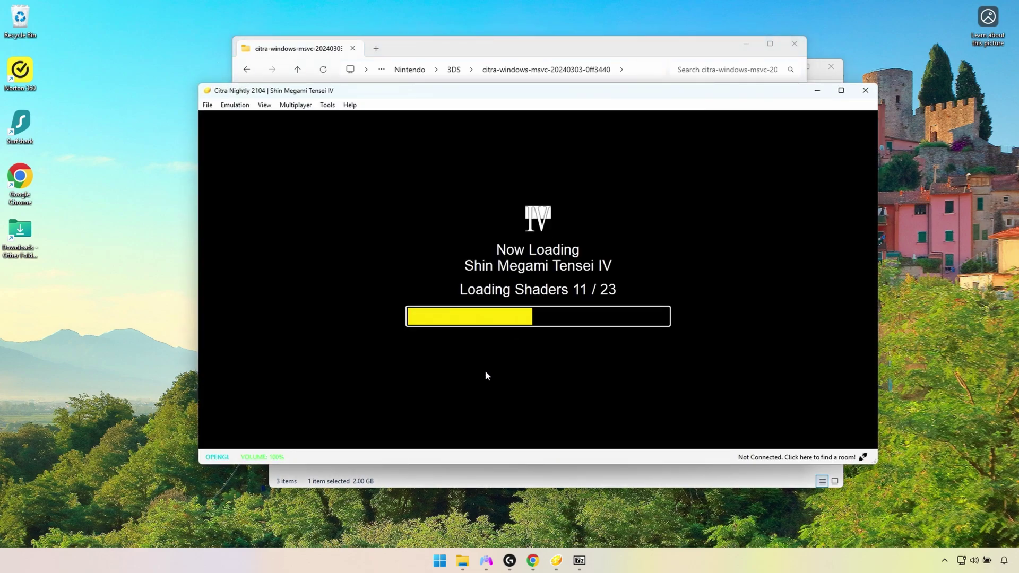
# Step: Install the CIA file Shin Megami Tensei IV (USA) (Update) Decrypted.cia from the 00_Games folder
pyautogui.click(208, 105)
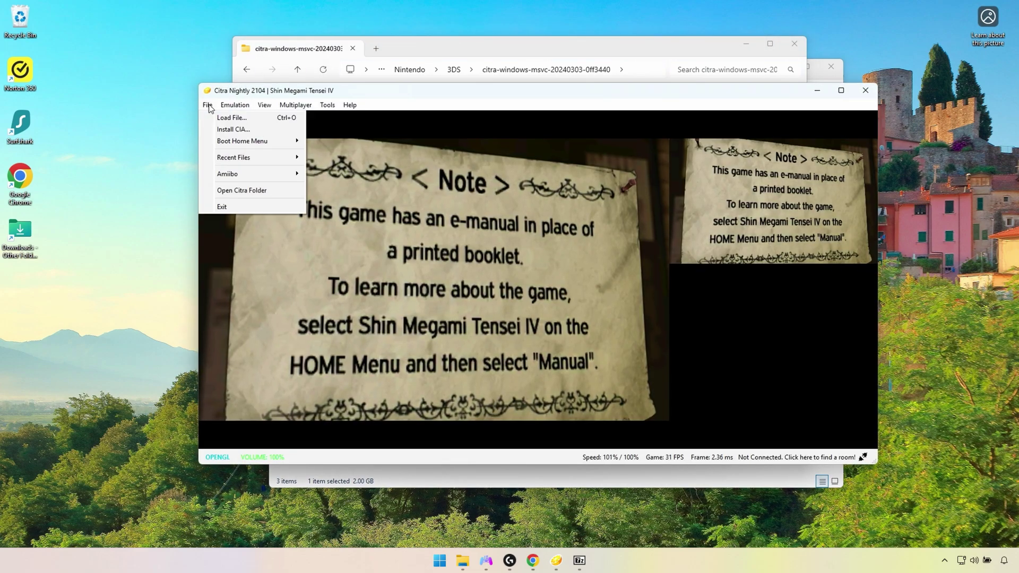
pyautogui.click(238, 130)
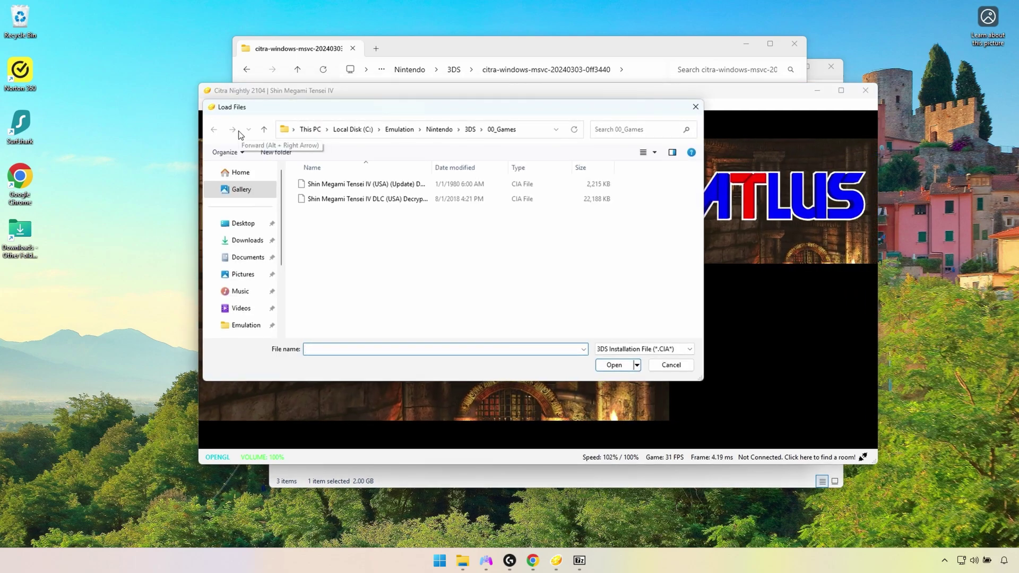
pyautogui.moveTo(432, 167); pyautogui.dragTo(500, 169)
pyautogui.click(439, 184)
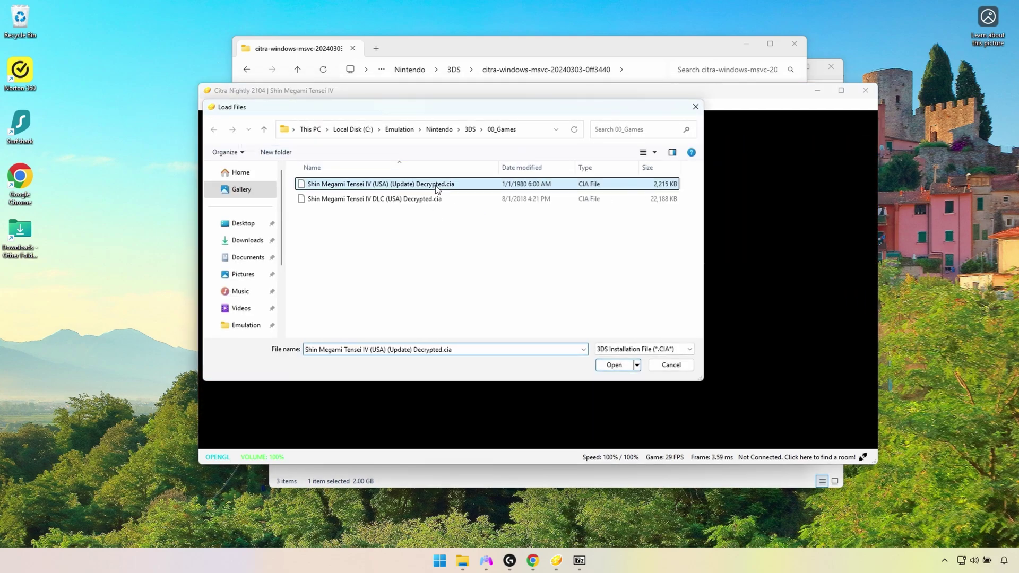
pyautogui.doubleClick(439, 184)
# Step: Install the CIA file Shin Megami Tensei IV DLC (USA) Decrypted.cia from the 00_Games folder
pyautogui.click(207, 104)
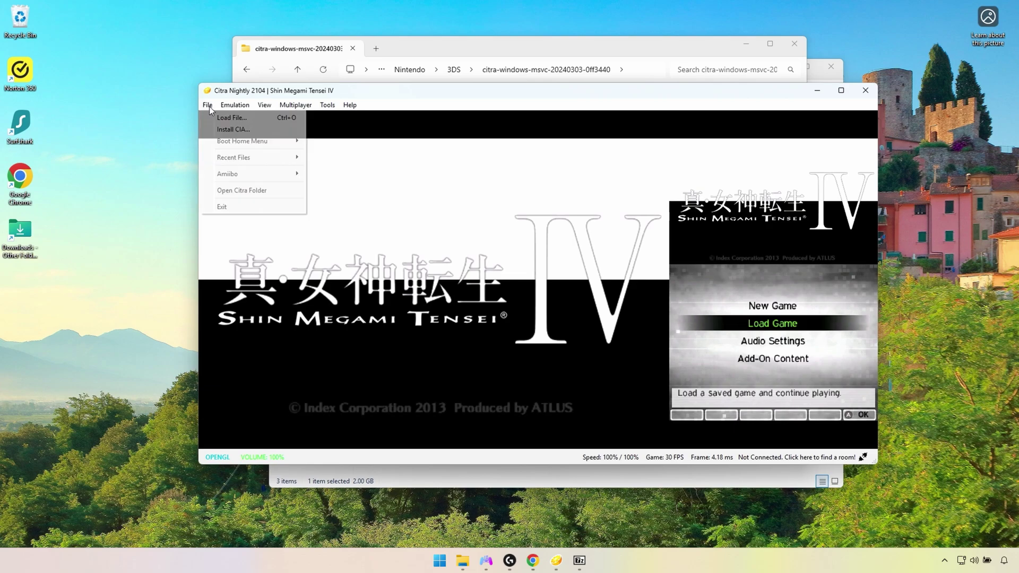
pyautogui.click(225, 129)
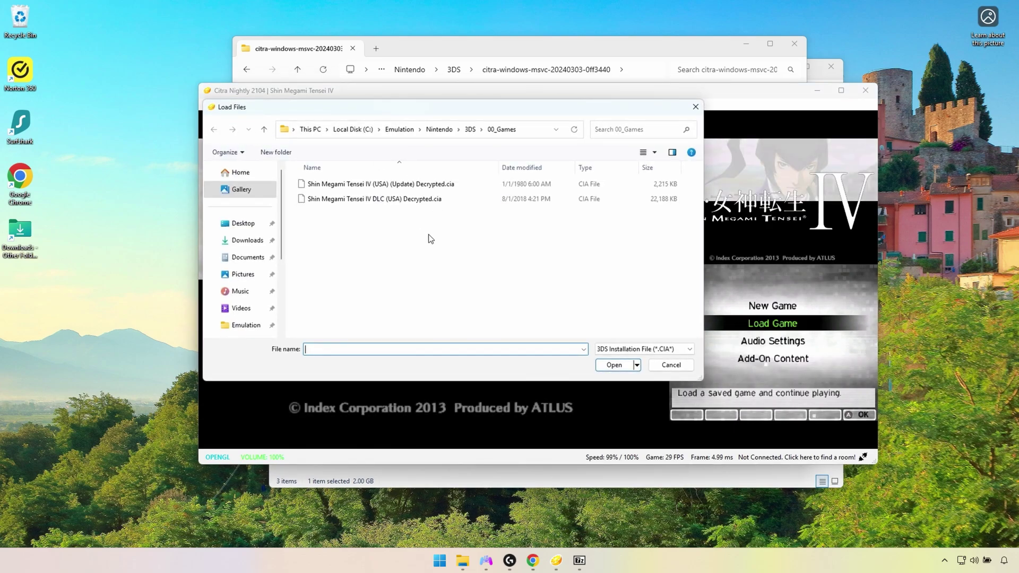
pyautogui.click(399, 200)
pyautogui.doubleClick(400, 199)
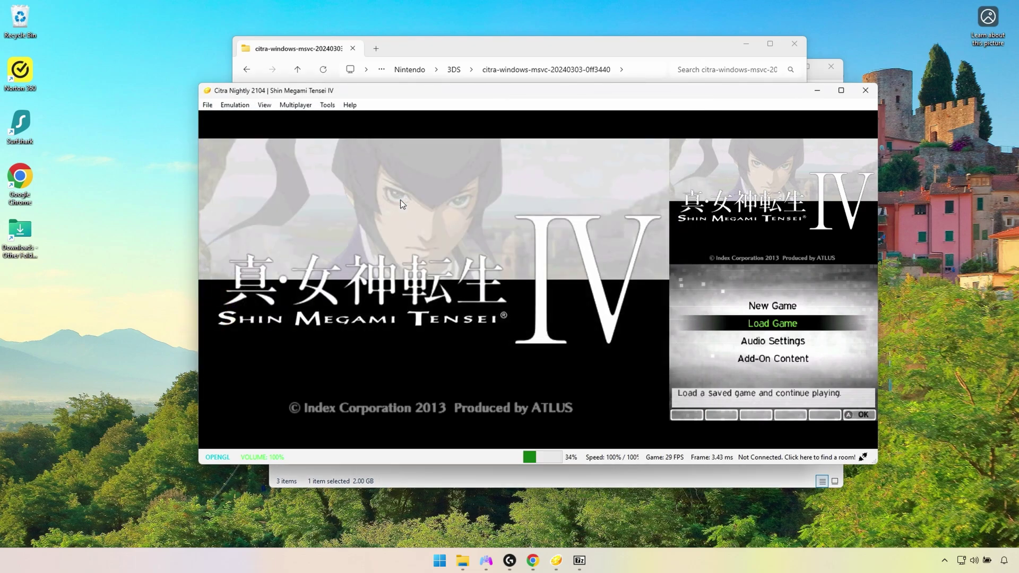
# Step: Stop the running emulation and boot Shin Megami Tensei IV again from the game list
pyautogui.click(208, 105)
pyautogui.moveTo(236, 108)
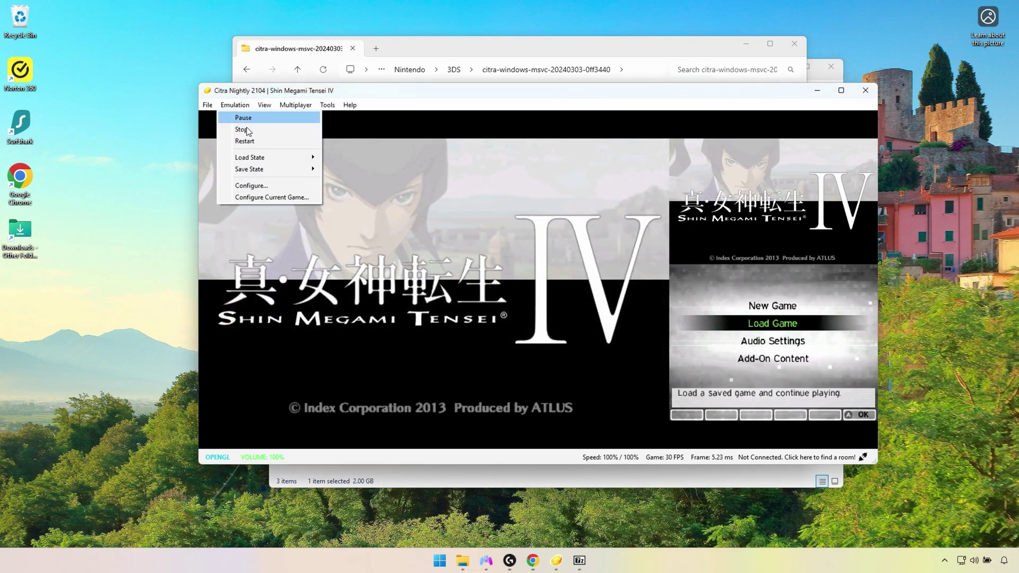
pyautogui.click(241, 130)
pyautogui.doubleClick(294, 169)
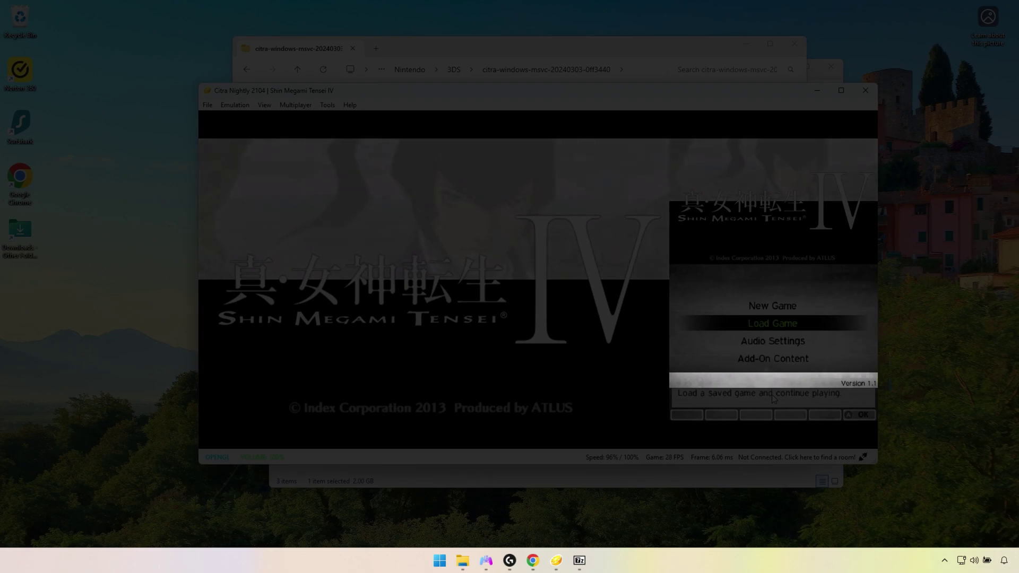
# Step: Look through the game's title menu entries, including Add-On Content, and check the version number shown there
pyautogui.press('Down')
pyautogui.press('Down')
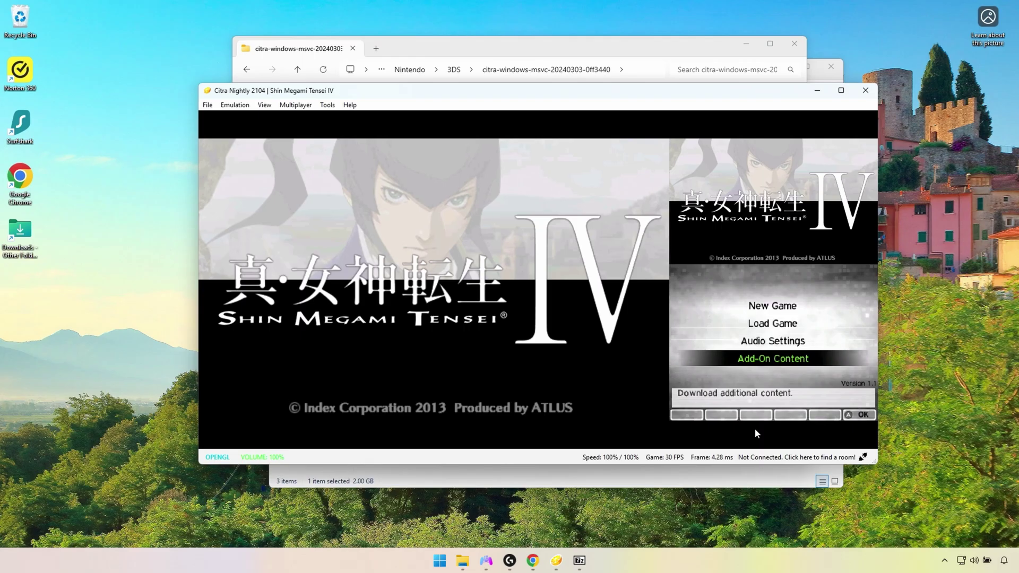
pyautogui.press('Up')
pyautogui.press('Up')
pyautogui.press('Down')
pyautogui.press('Down')
pyautogui.press('Up')
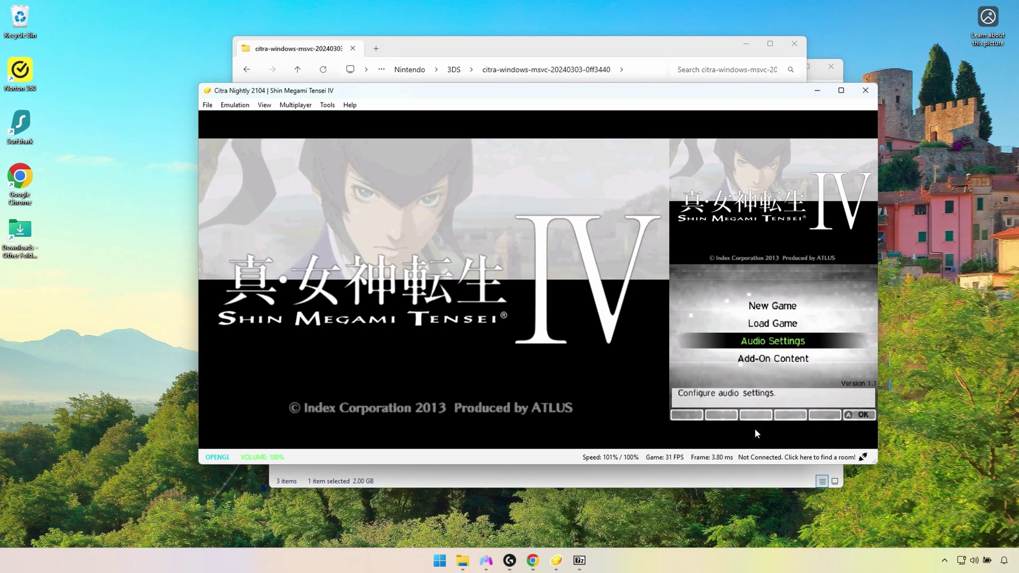
pyautogui.press('Up')
pyautogui.press('Down')
pyautogui.press('Up')
pyautogui.press('Up')
pyautogui.press('Down')
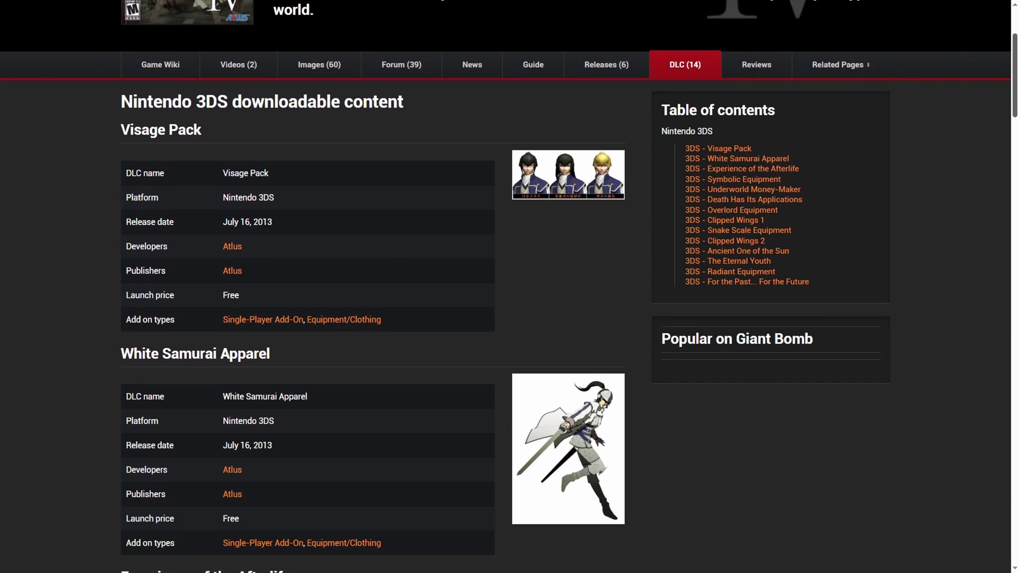
# Step: Read through the Nintendo 3DS downloadable content list for Shin Megami Tensei IV on the Giant Bomb page
pyautogui.scroll(-10, 371, 318)
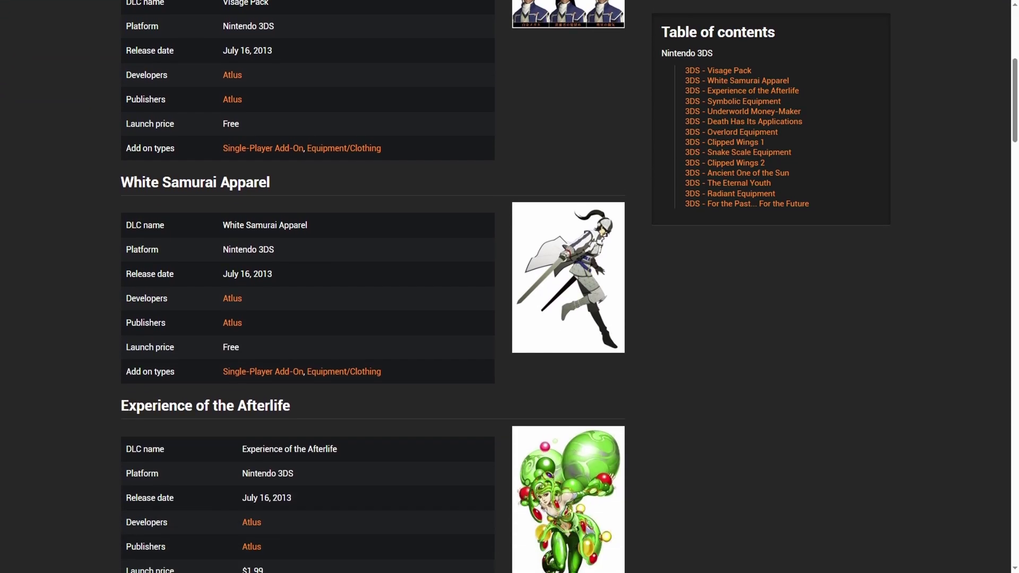
pyautogui.scroll(-15, 371, 286)
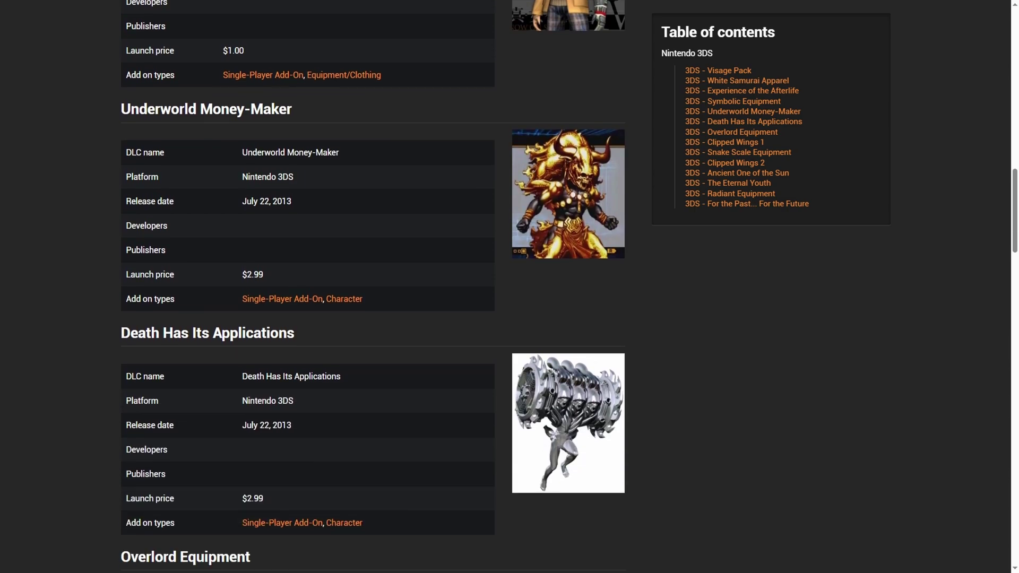
pyautogui.scroll(-19, 372, 286)
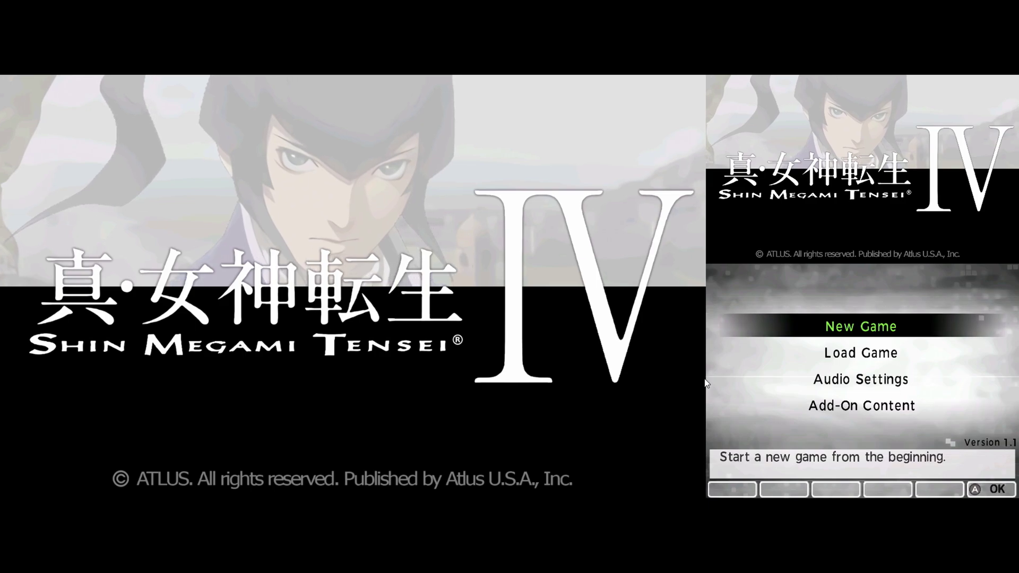
pyautogui.click(773, 405)
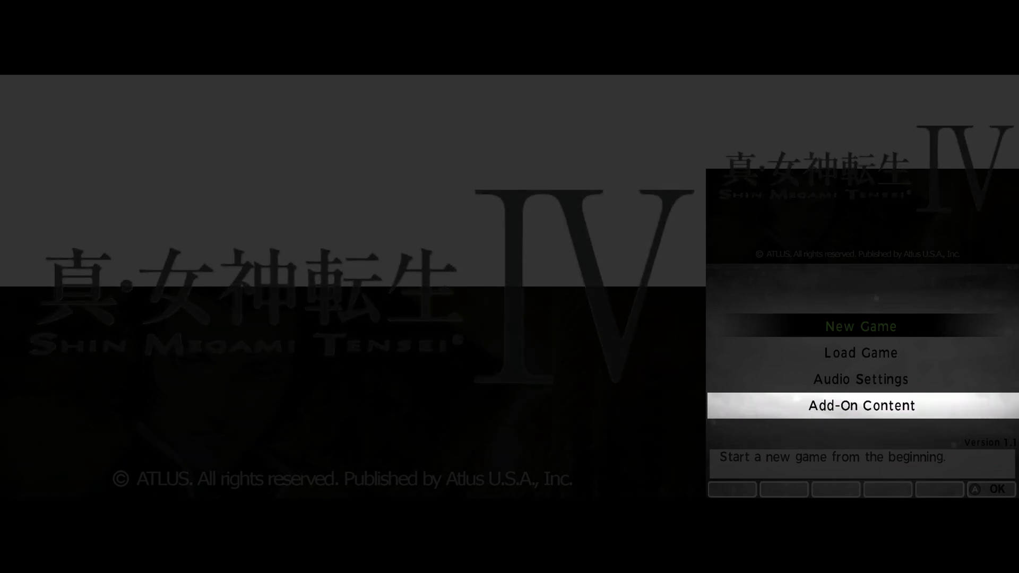
pyautogui.press('Down')
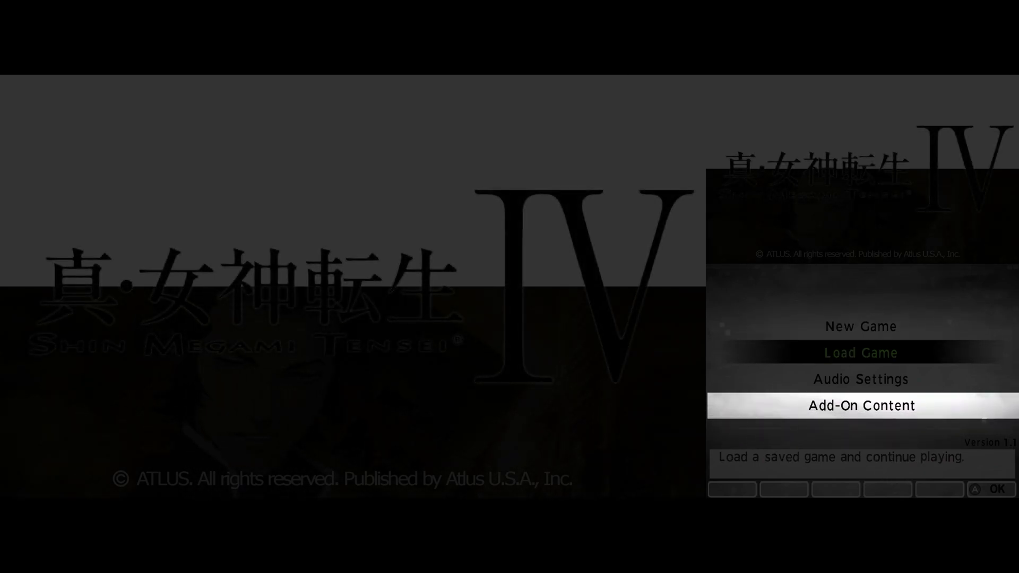
pyautogui.press('Up')
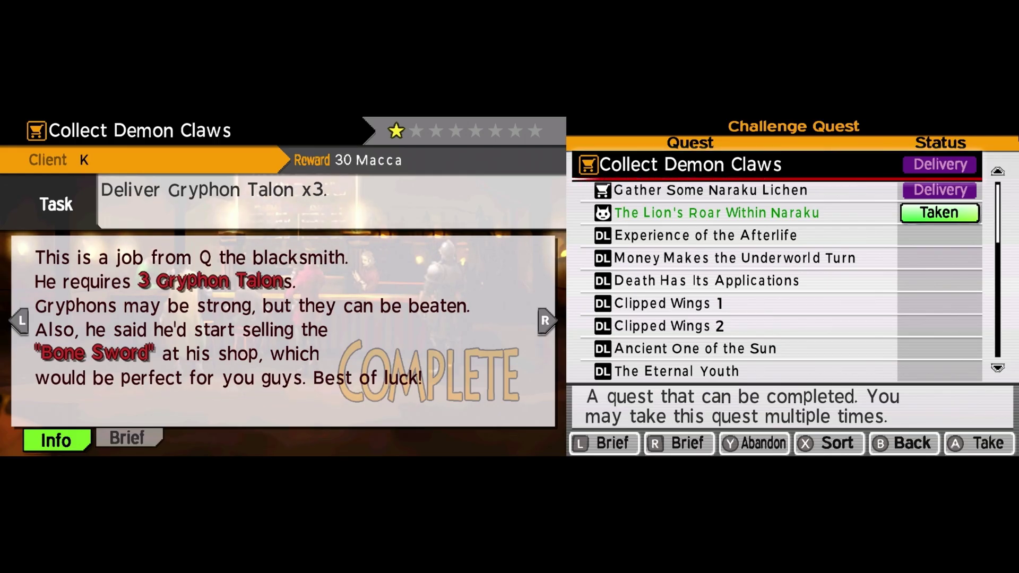
# Step: Examine the DL-marked entries in the Challenge Quest list, from Experience of the Afterlife to the Radiant Equipment quests
pyautogui.press('Down')
pyautogui.press('Down')
pyautogui.press('Down')
pyautogui.press('Down')
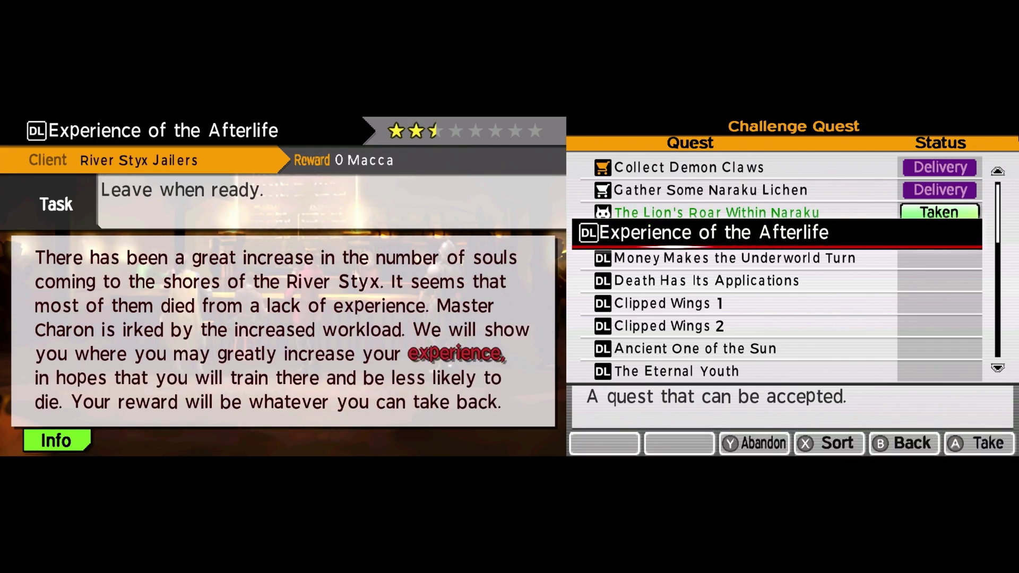
pyautogui.press('Down')
pyautogui.press('Down')
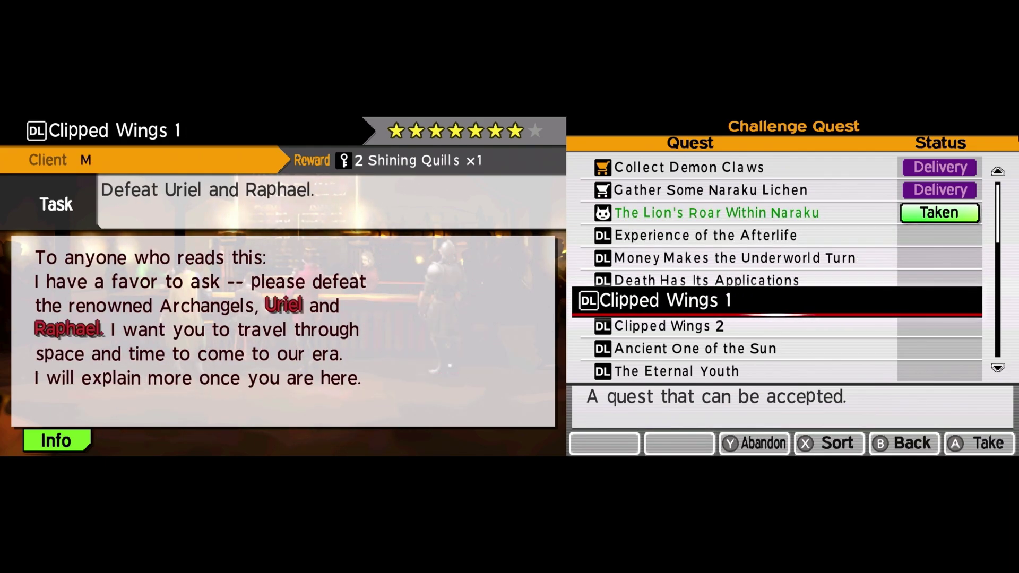
pyautogui.press('Down')
pyautogui.press('Down')
pyautogui.press('Down')
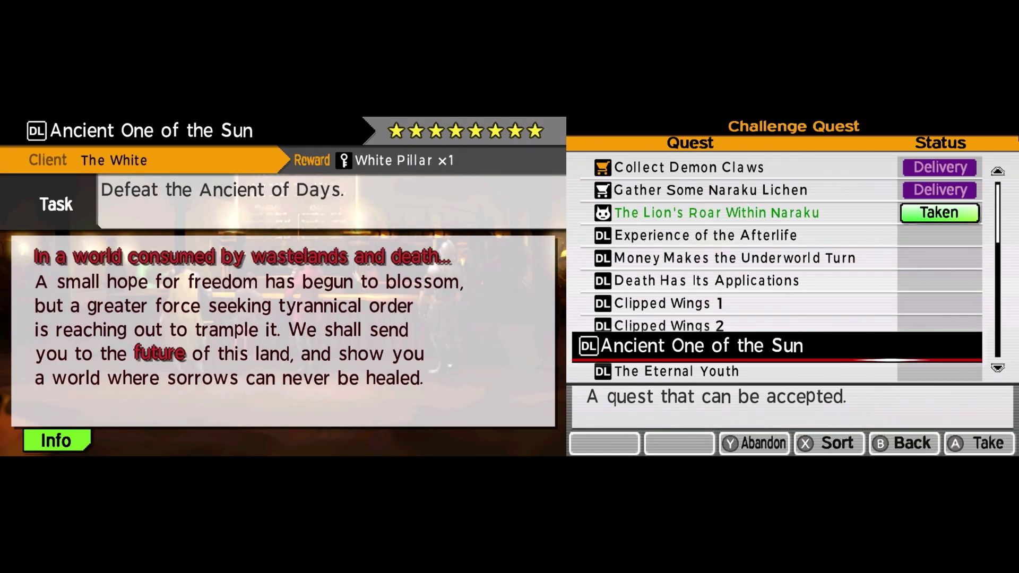
pyautogui.press('Down')
pyautogui.press('Down')
pyautogui.press('Down')
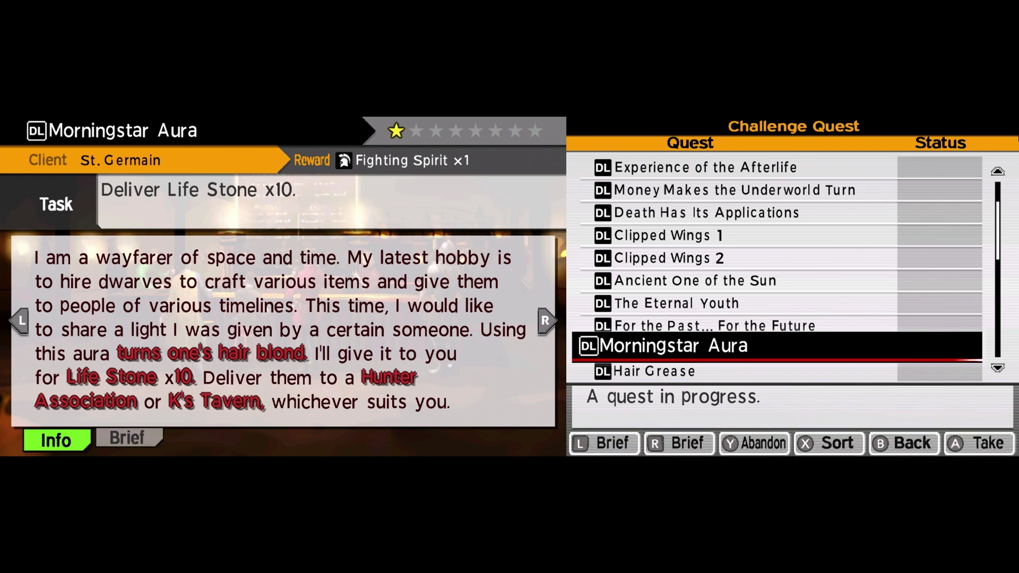
pyautogui.press('Down')
pyautogui.press('Down')
pyautogui.press('Down')
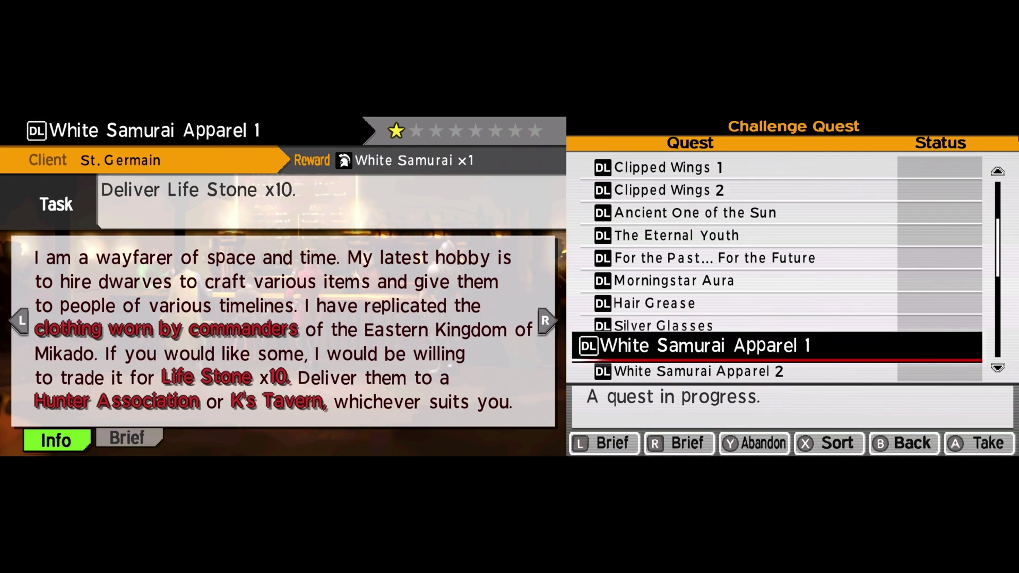
pyautogui.press('Down')
pyautogui.press('Down')
pyautogui.press('Down')
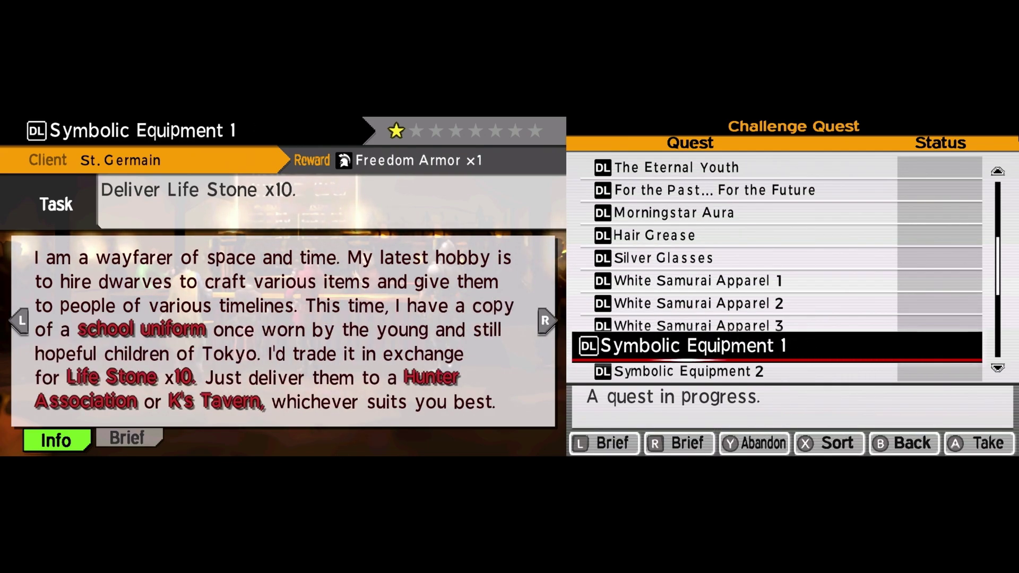
pyautogui.press('Down')
pyautogui.press('Down')
pyautogui.press('Down')
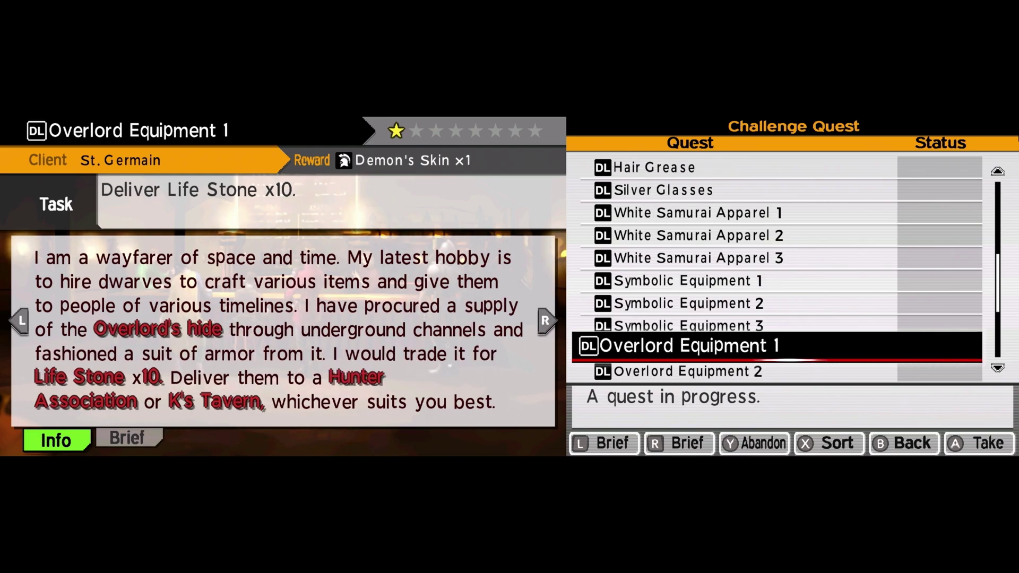
pyautogui.press('Down')
pyautogui.press('Down')
pyautogui.press('Down')
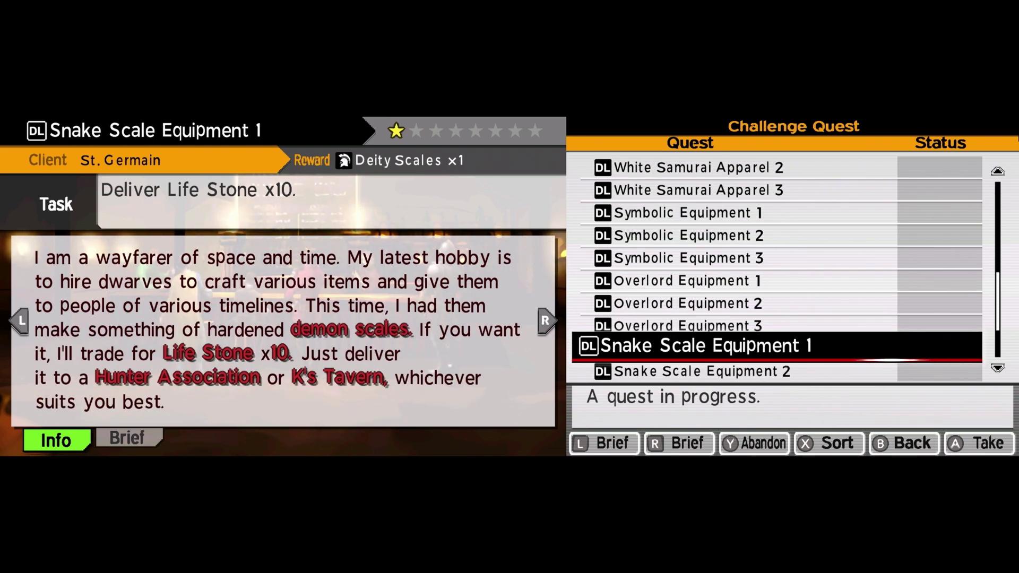
pyautogui.press('Down')
pyautogui.press('Down')
pyautogui.press('Down')
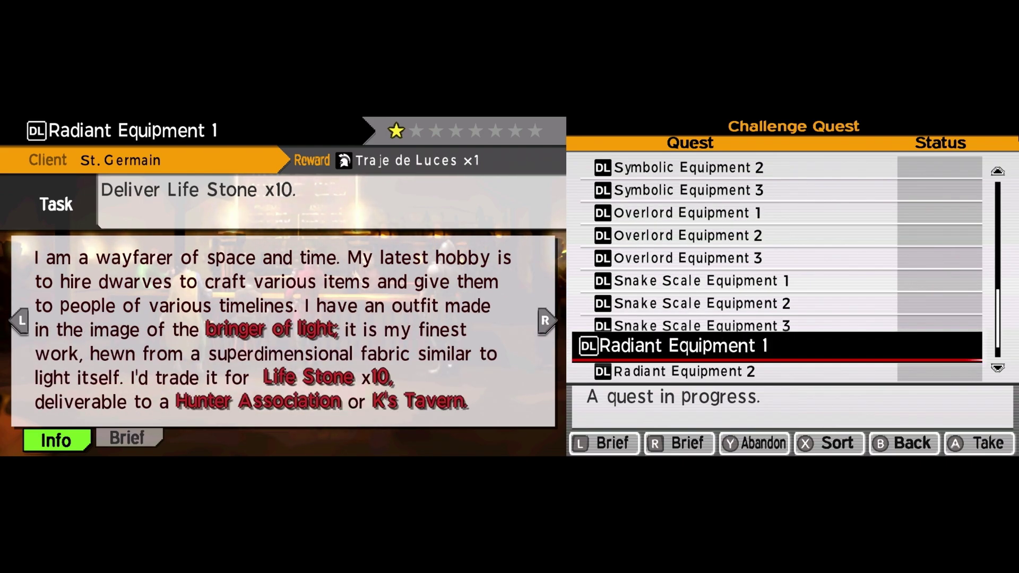
pyautogui.press('Down')
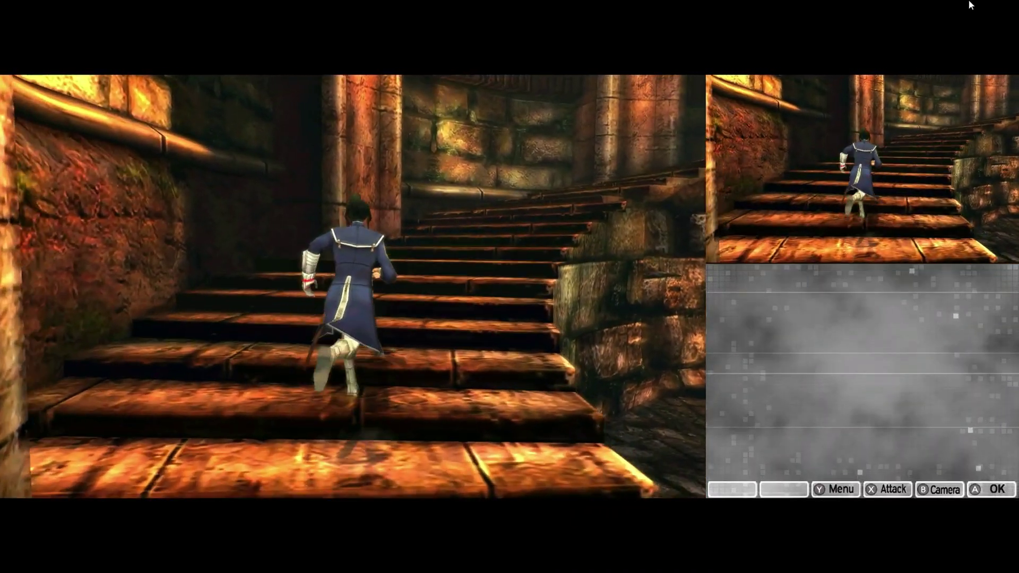
# Step: View the party's skill list in the game menu and the status pages of Mokoi and Centaur
pyautogui.press('a')
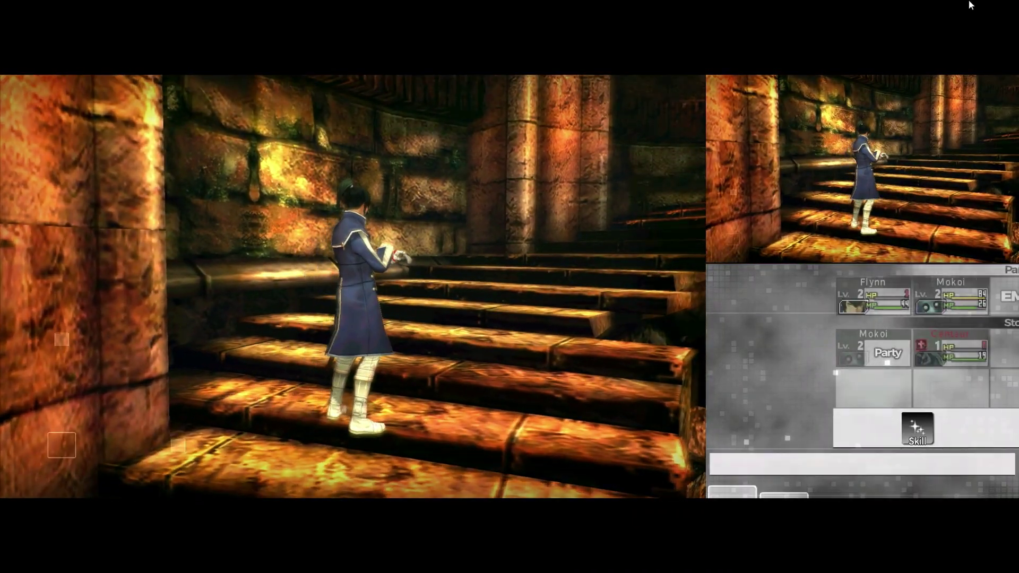
pyautogui.press('a')
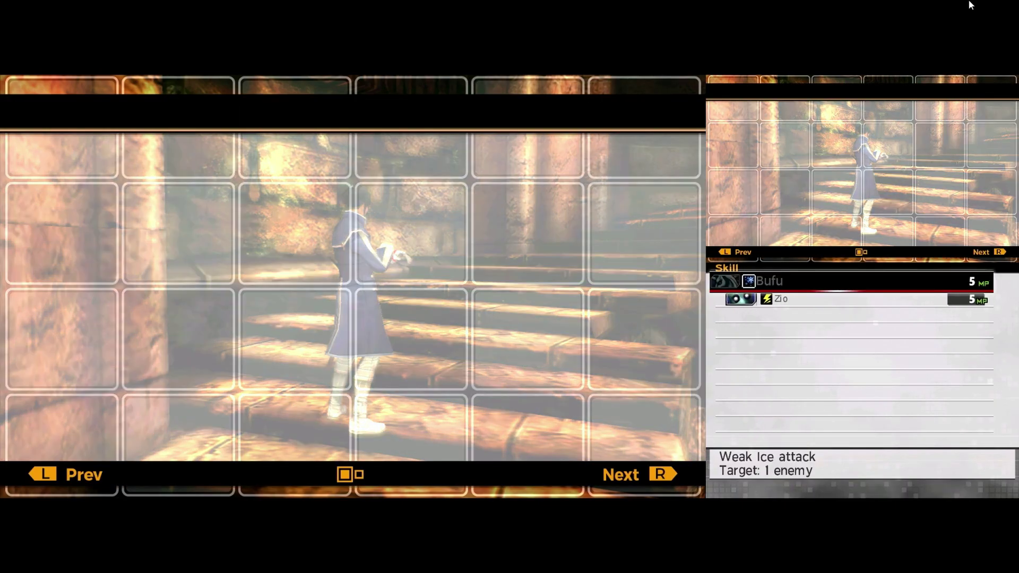
pyautogui.press('w')
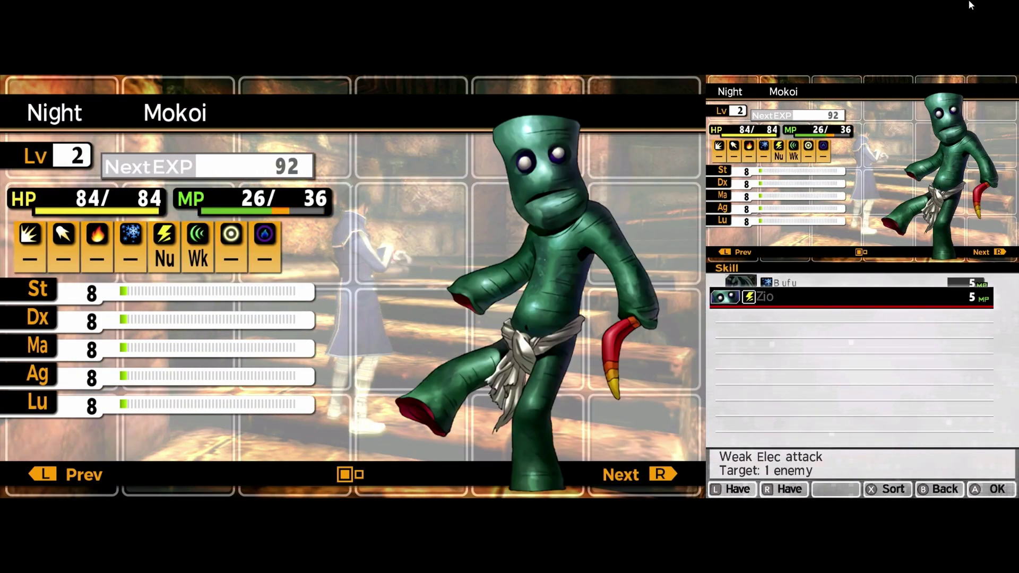
pyautogui.press('q')
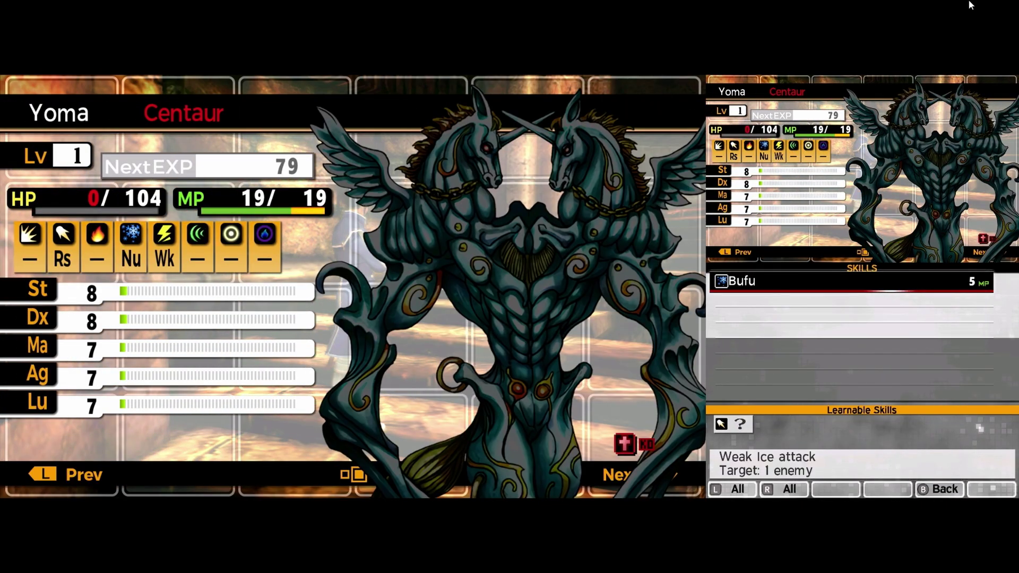
# Step: In the emulator's graphics configuration, set the internal resolution to 4x Native (1600x960) and check the custom texture options
pyautogui.click(235, 104)
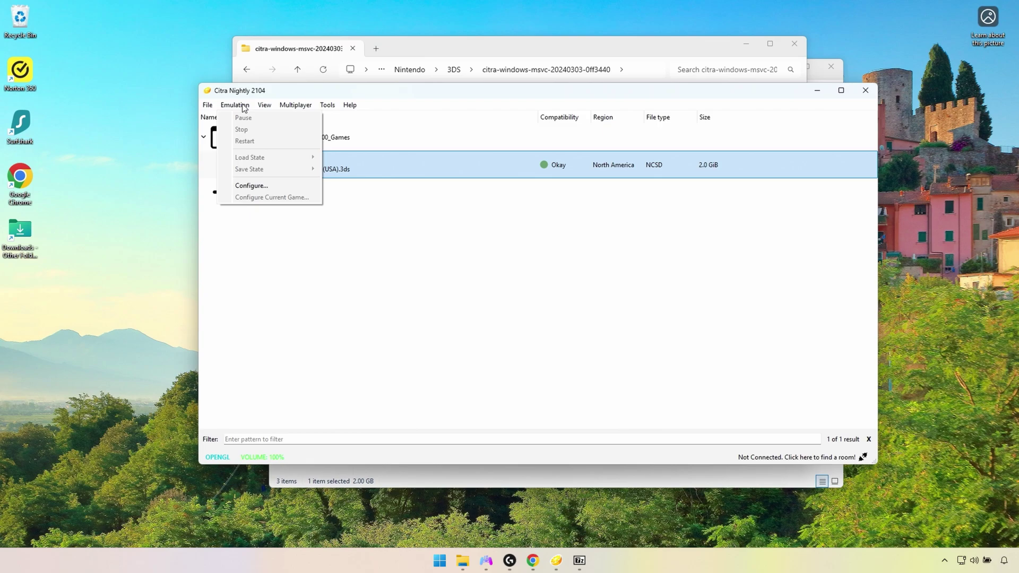
pyautogui.click(256, 186)
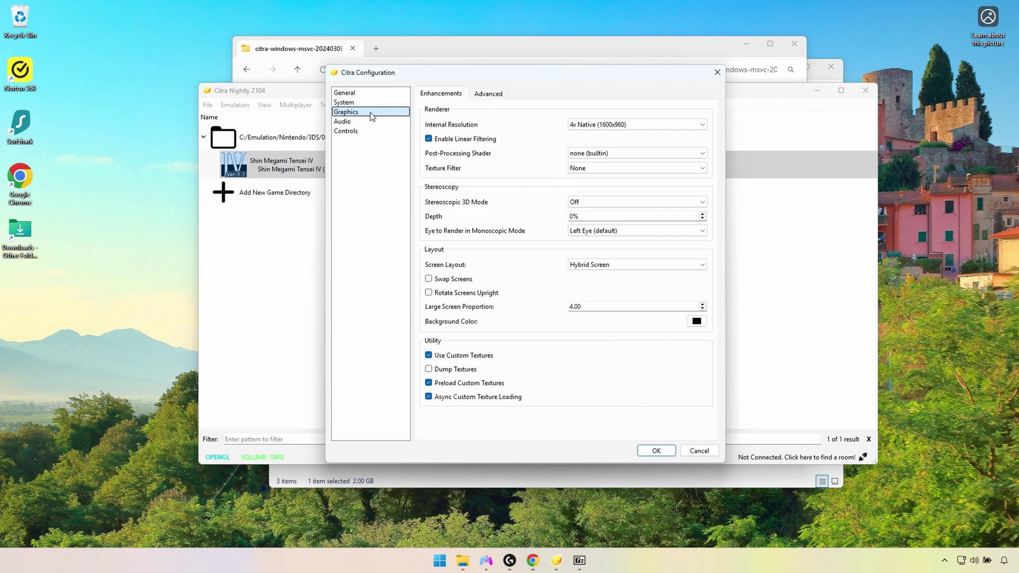
pyautogui.click(581, 124)
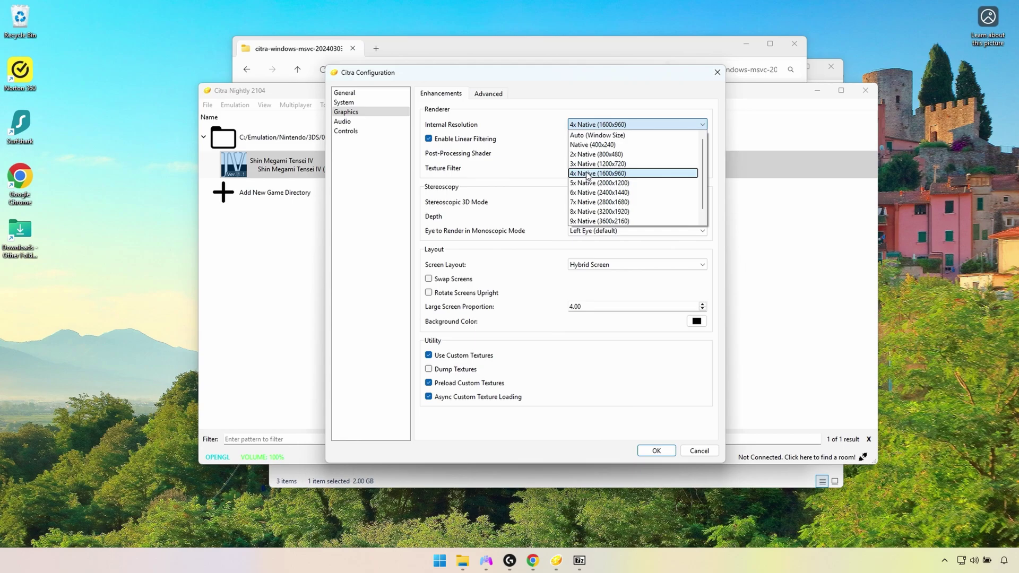
pyautogui.click(588, 173)
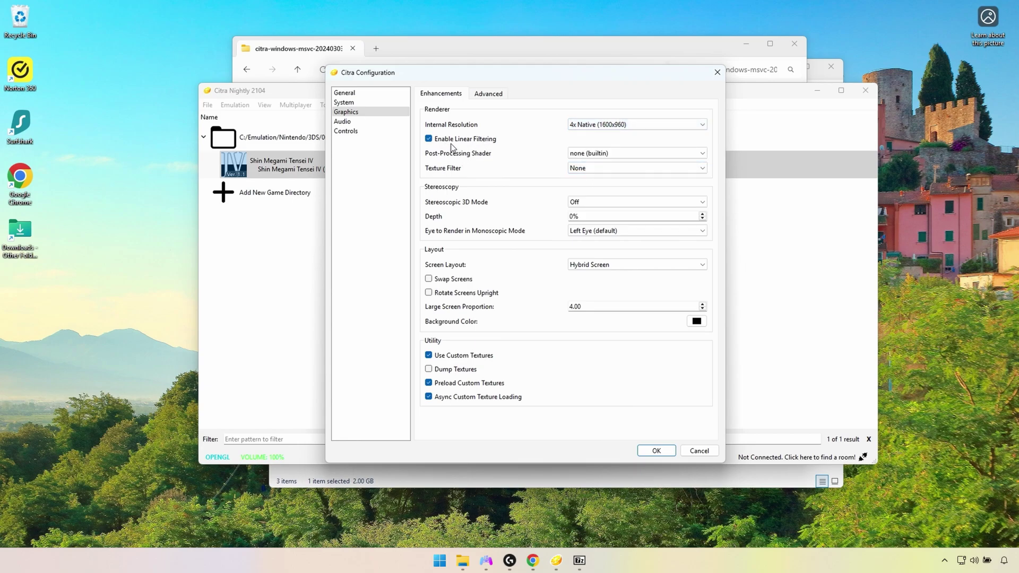
pyautogui.click(428, 356)
pyautogui.click(429, 356)
pyautogui.click(457, 388)
# Step: Create a new controls input profile named Goron 2 M
pyautogui.click(345, 130)
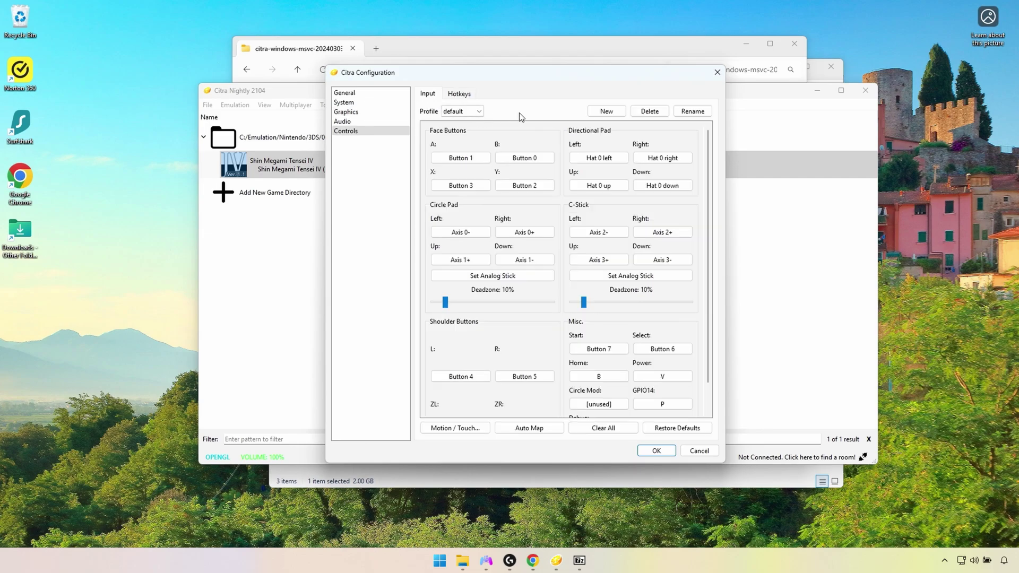
pyautogui.click(606, 113)
pyautogui.write('Goron 2')
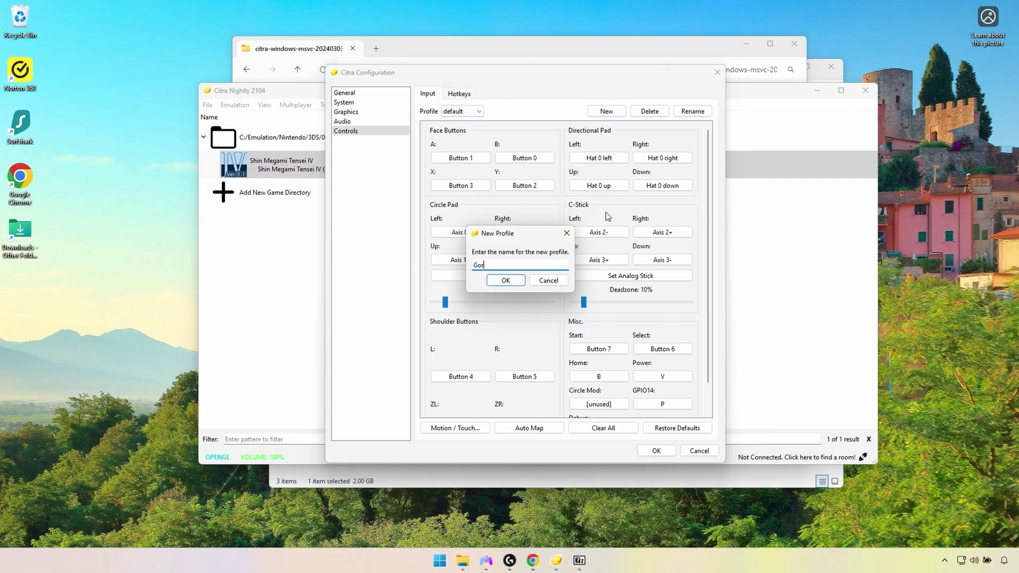
pyautogui.write(' M')
pyautogui.press('Return')
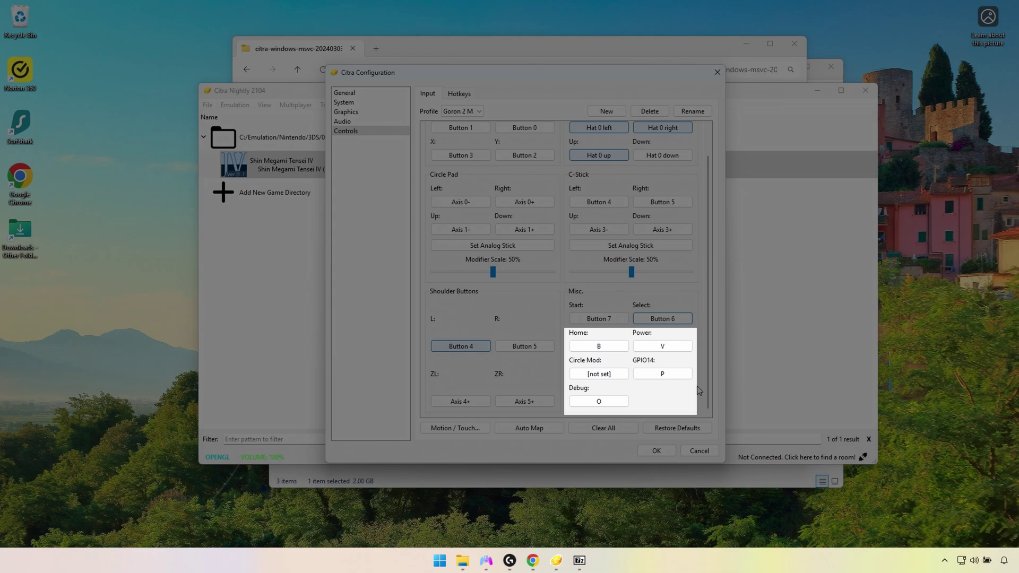
# Step: Review the hotkey bindings, including those for Toggle Screen Layout and Toggle Custom Textures
pyautogui.click(460, 95)
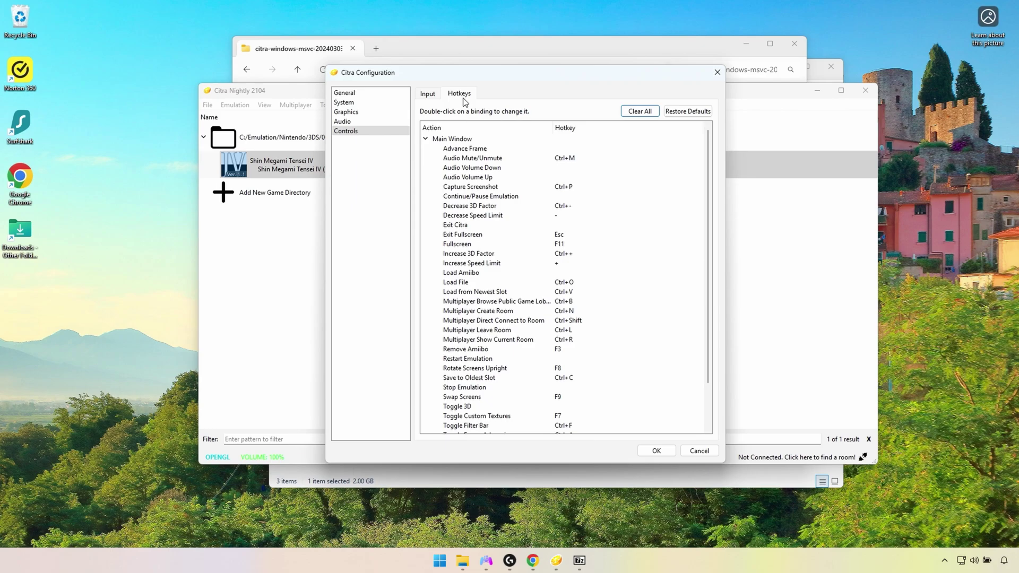
pyautogui.scroll(-2, 580, 413)
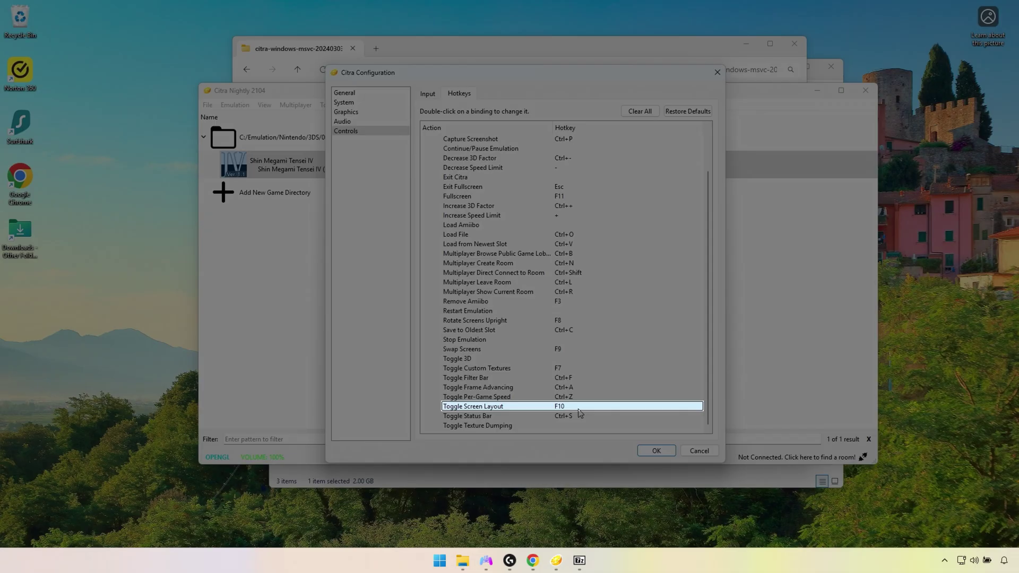
pyautogui.click(571, 367)
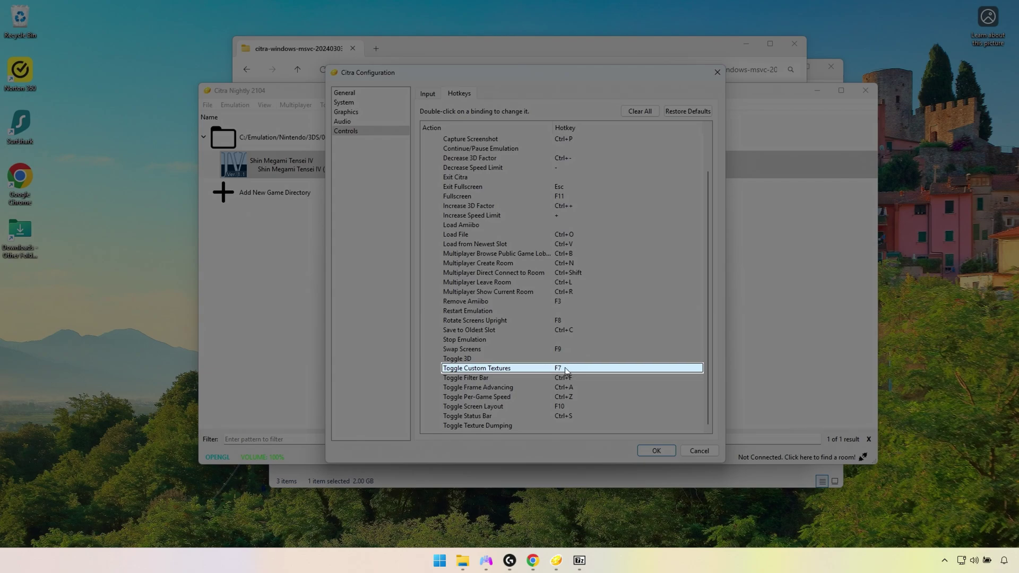
# Step: Clear the hotkey binding for Exit Citra and close the emulator
pyautogui.click(567, 350)
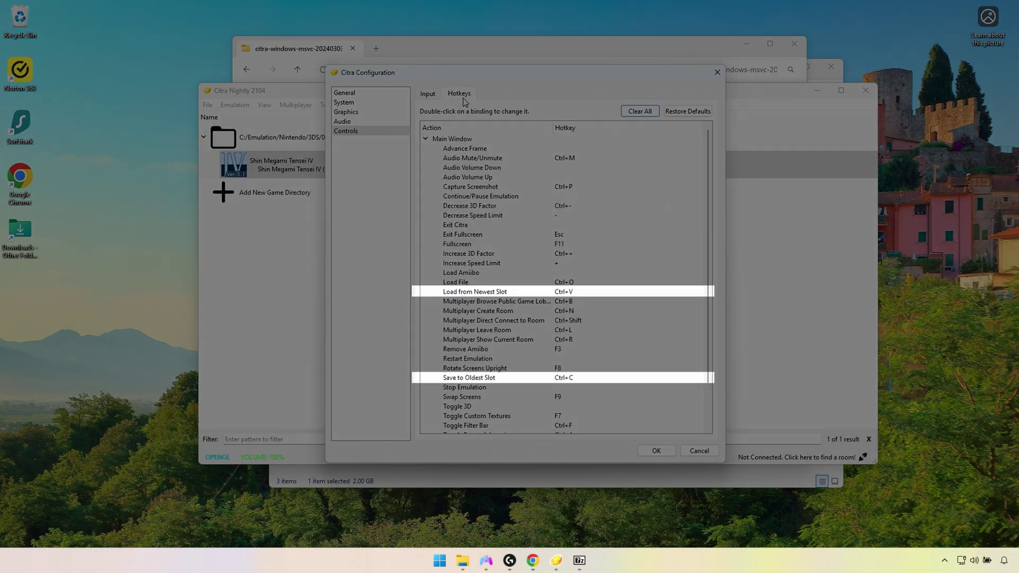
pyautogui.rightClick(562, 225)
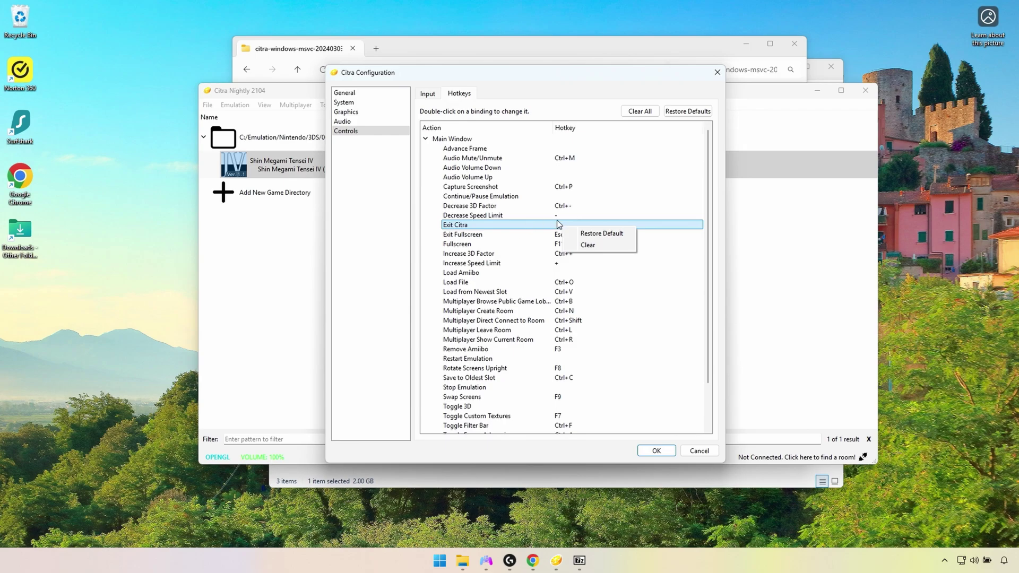
pyautogui.click(604, 245)
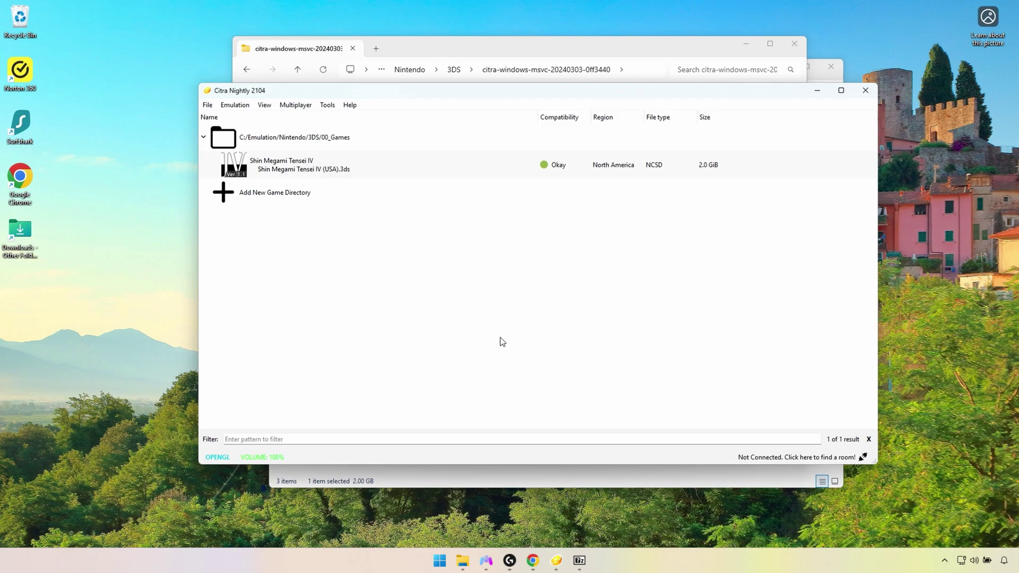
pyautogui.click(874, 93)
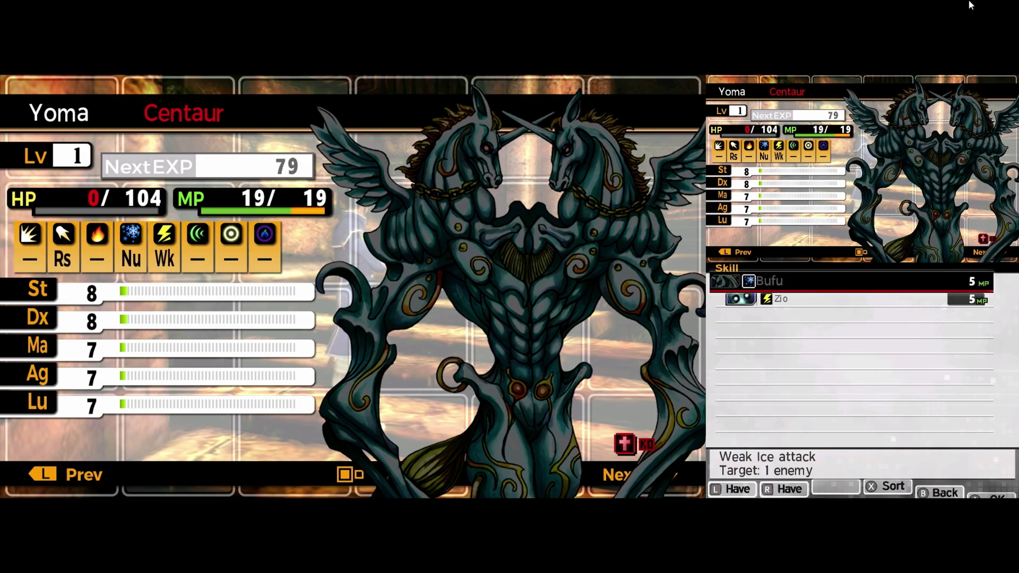
# Step: View Centaur's skill list and status page in the game menu
pyautogui.press('a')
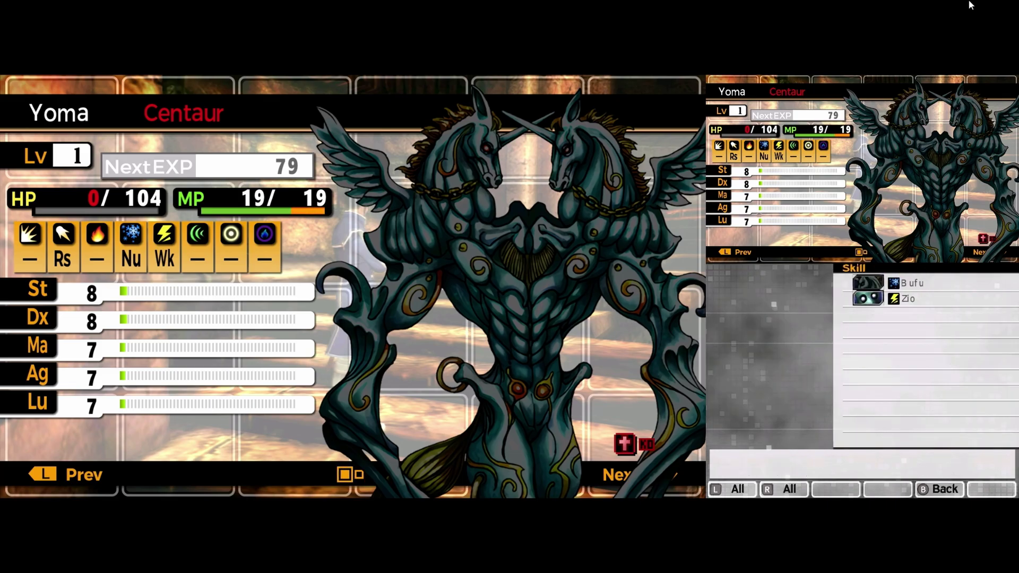
pyautogui.press('s')
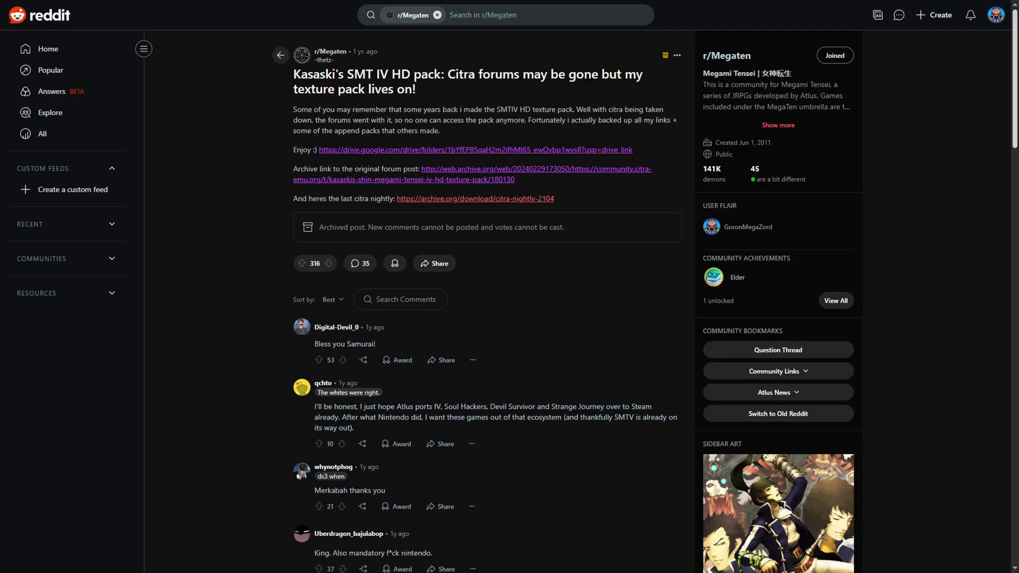
# Step: Examine the r/Megaten post about the SMT IV HD texture pack and its download links
pyautogui.scroll(-1, 509, 303)
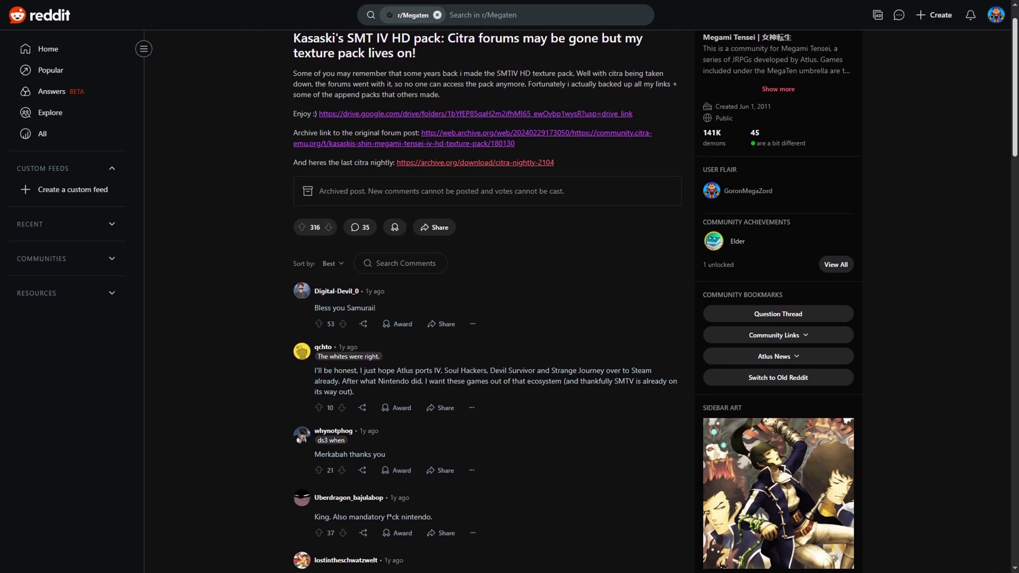